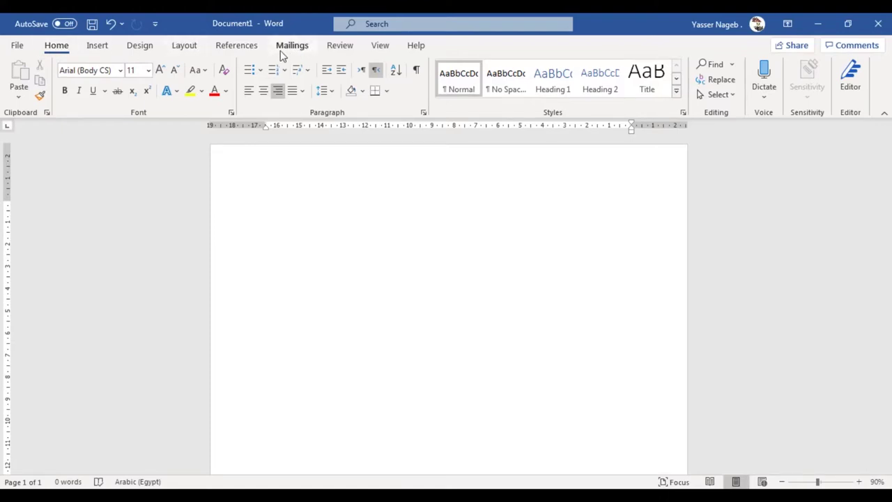
Switch from the blank Document1 to the شهادة درجات grade certificate document
left_click(282, 55)
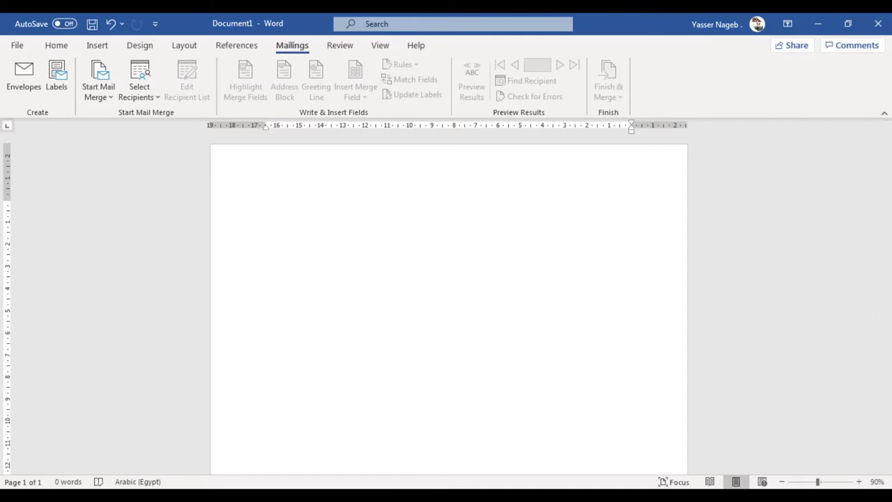
mouse_move(428, 495)
left_click(472, 449)
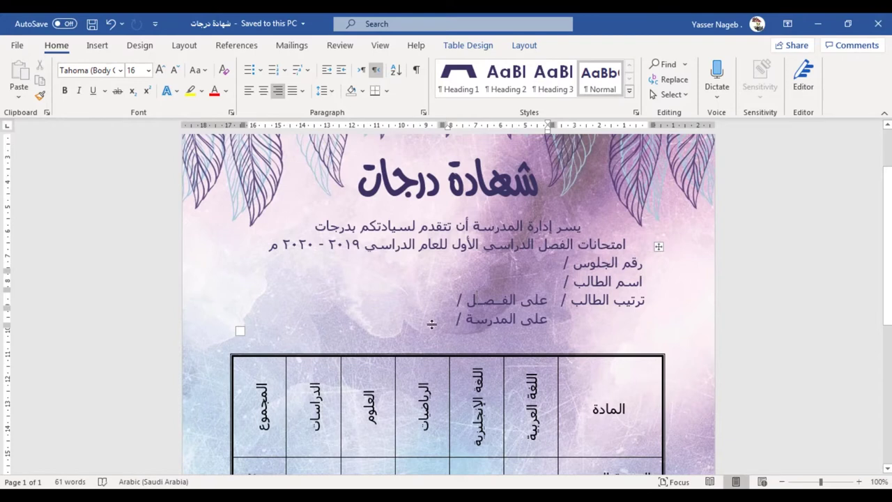
scroll(486, 461, "down", 3)
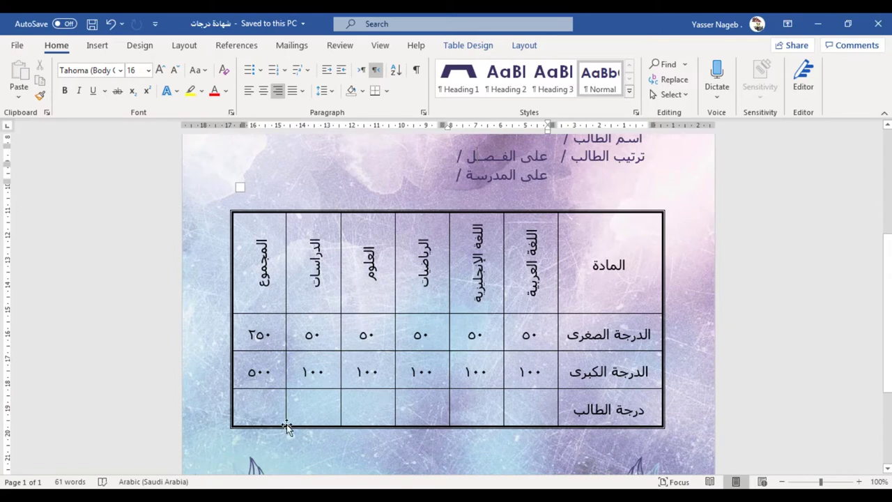
scroll(885, 313, "up", 1)
scroll(421, 244, "up", 1)
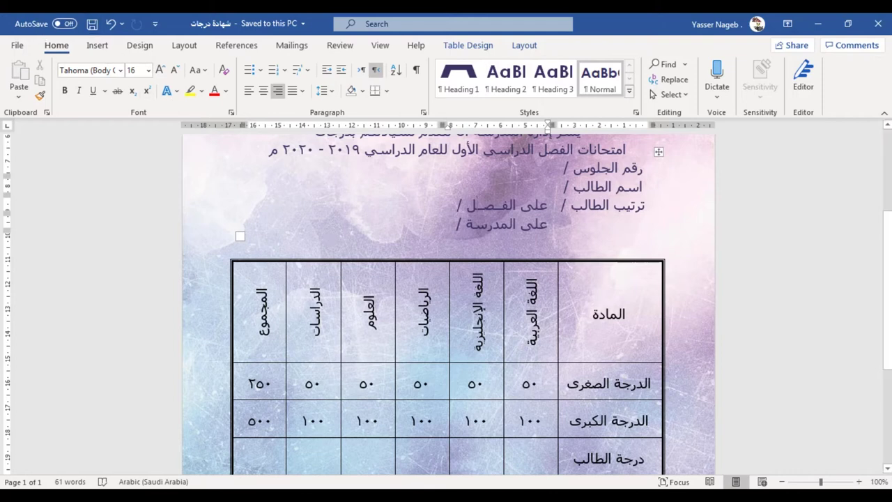
mouse_move(434, 495)
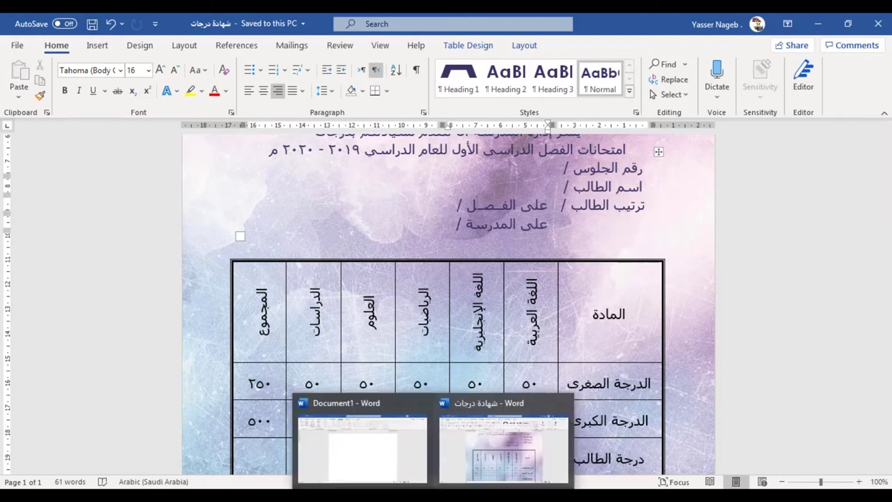
Look over the Mail Merge folder in File Explorer, then return to the certificate document
left_click(245, 496)
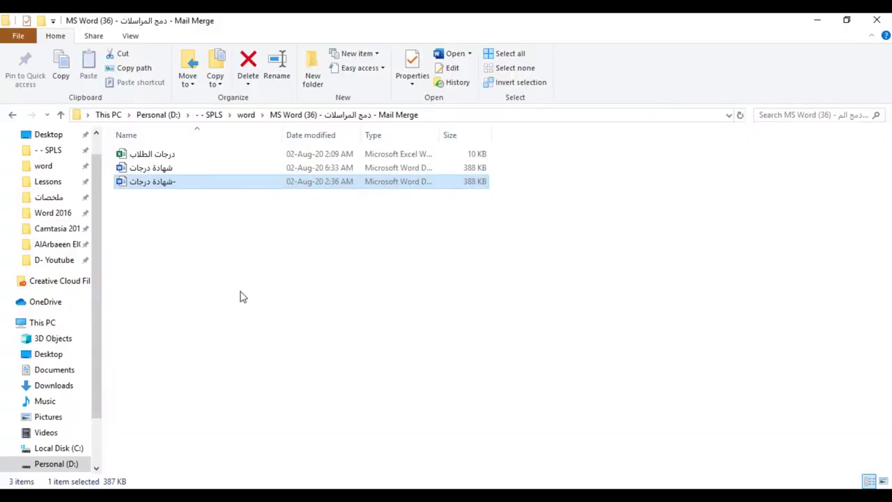
left_click(242, 291)
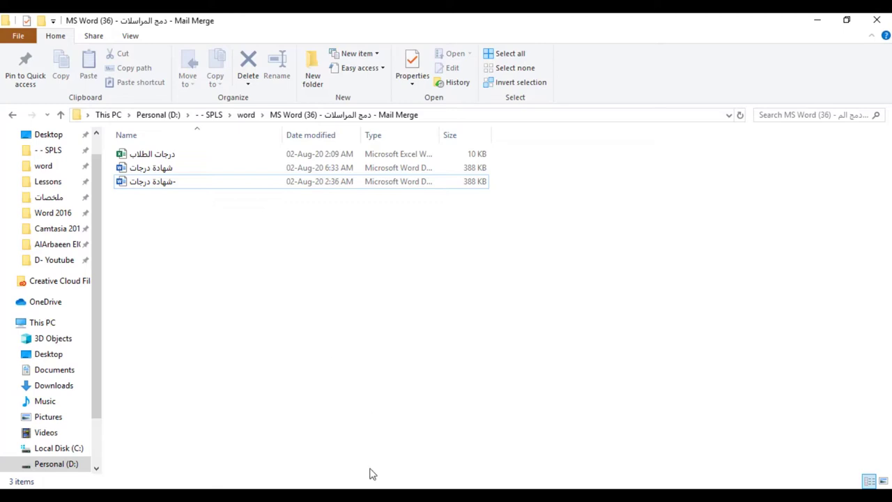
mouse_move(432, 496)
left_click(504, 446)
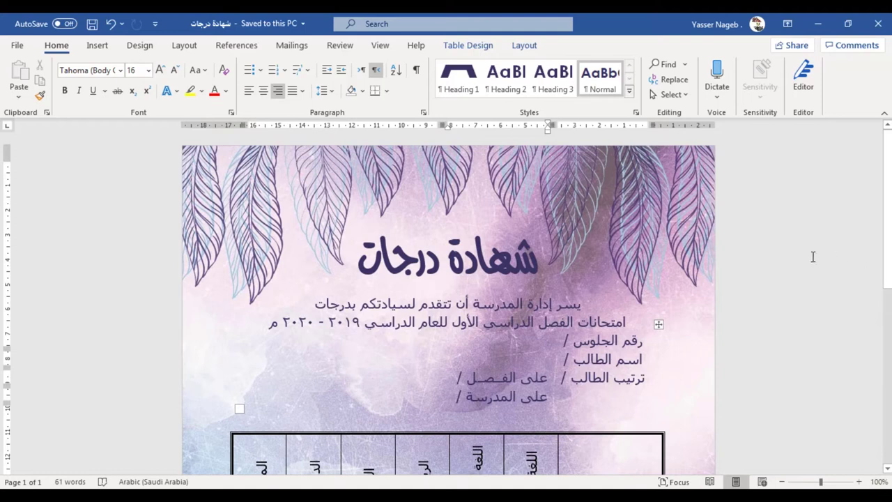
Select the درجات الطلاب student-grades workbook in the Mail Merge folder
scroll(536, 242, "down", 10)
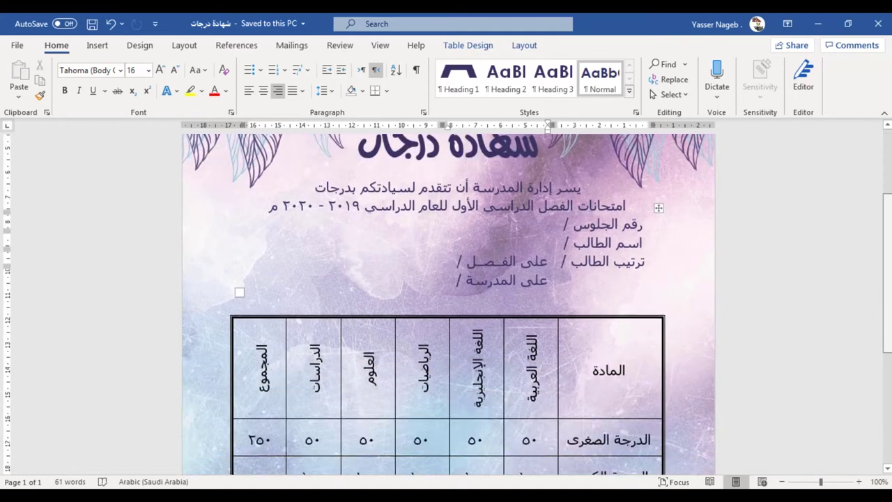
scroll(448, 304, "up", 3)
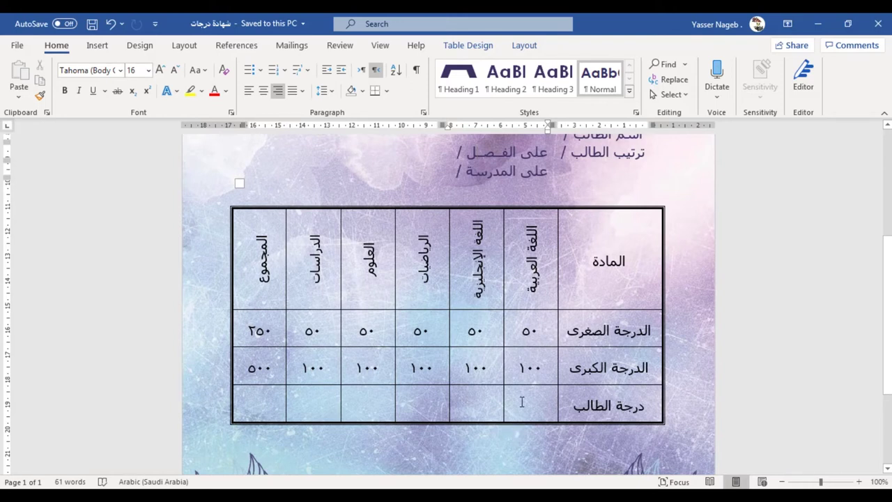
scroll(521, 401, "up", 1)
scroll(453, 328, "up", 3)
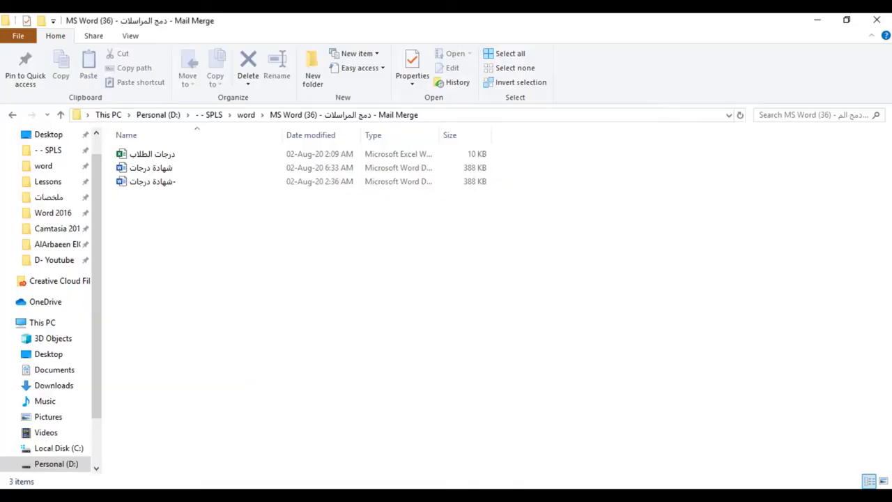
left_click(149, 159)
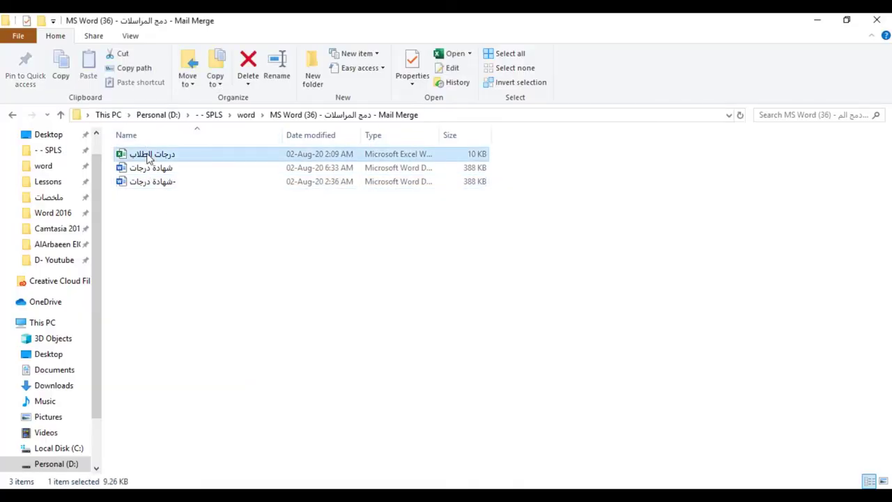
Open the درجات الطلاب workbook maximized, review the six students' marks, then close Excel
double_click(148, 159)
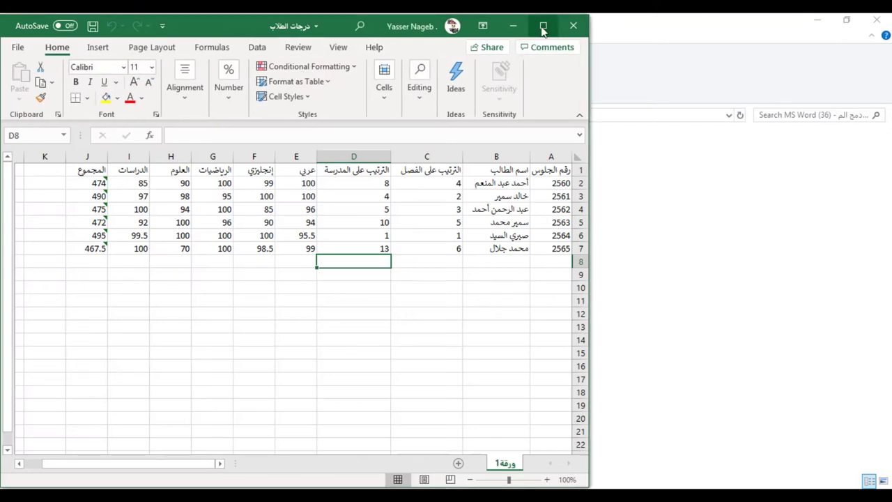
left_click(544, 27)
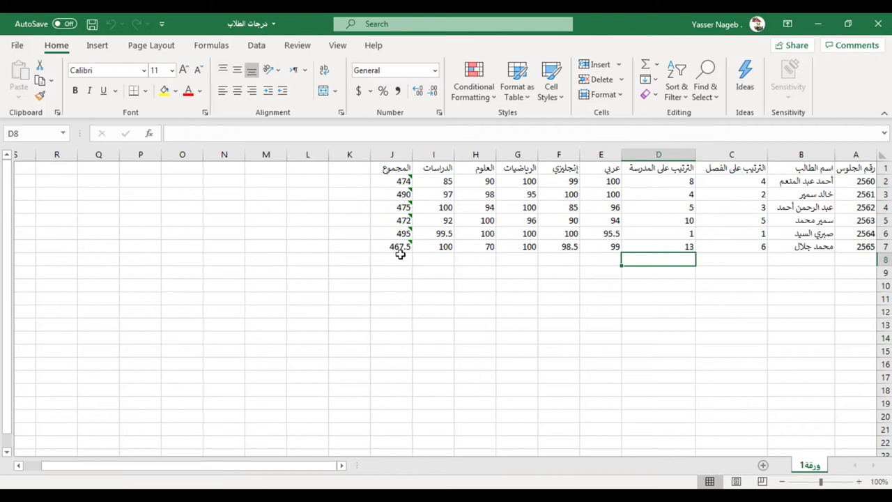
left_click(866, 32)
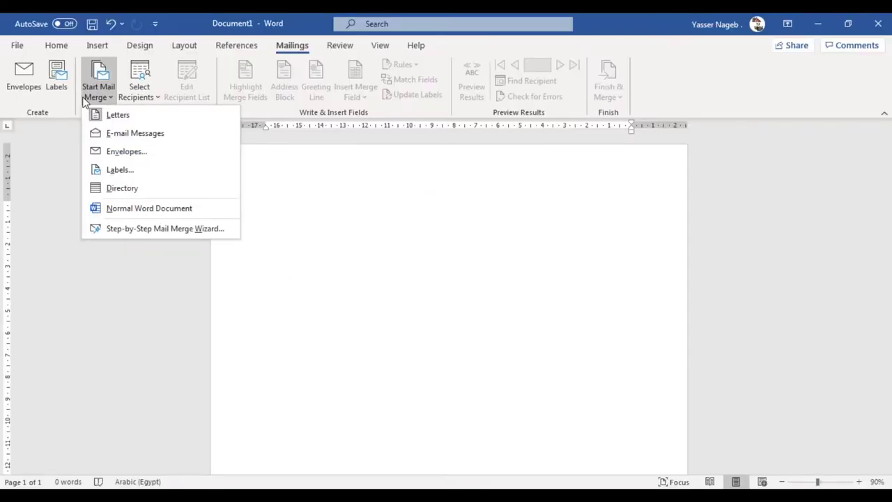
Run the Step-by-Step Mail Merge Wizard for Letters using the current document, reaching recipient selection
left_click(467, 262)
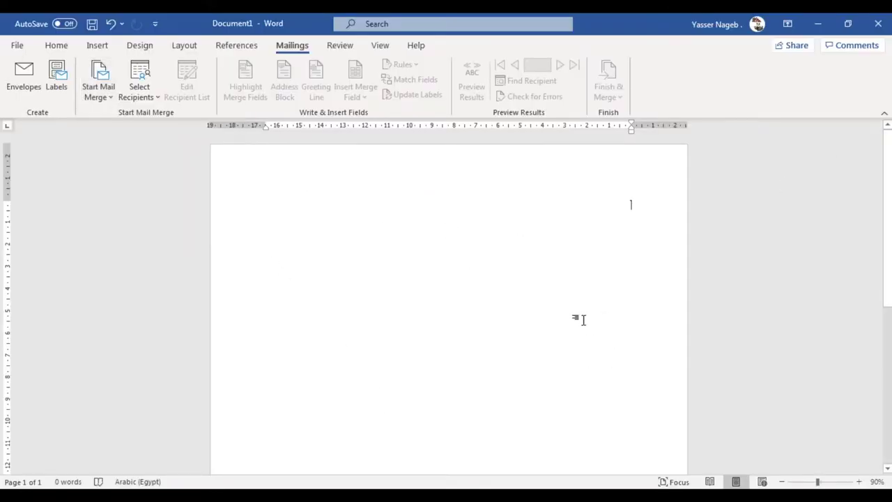
left_click(98, 97)
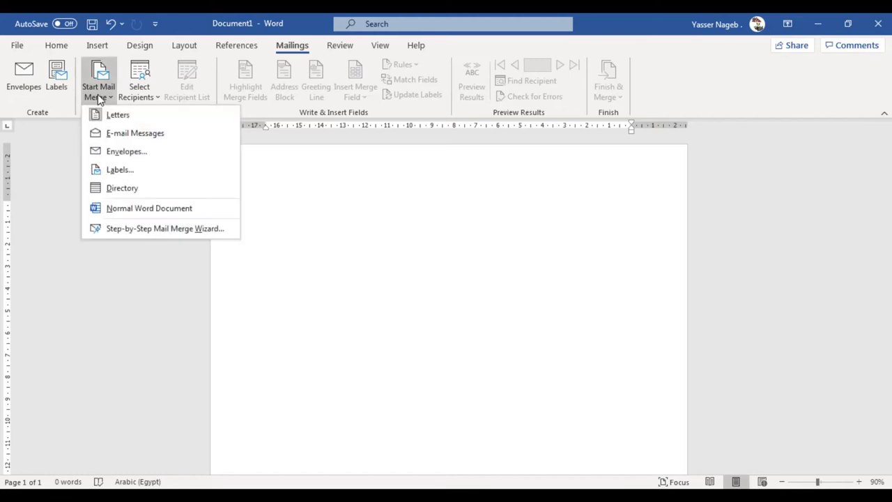
left_click(149, 230)
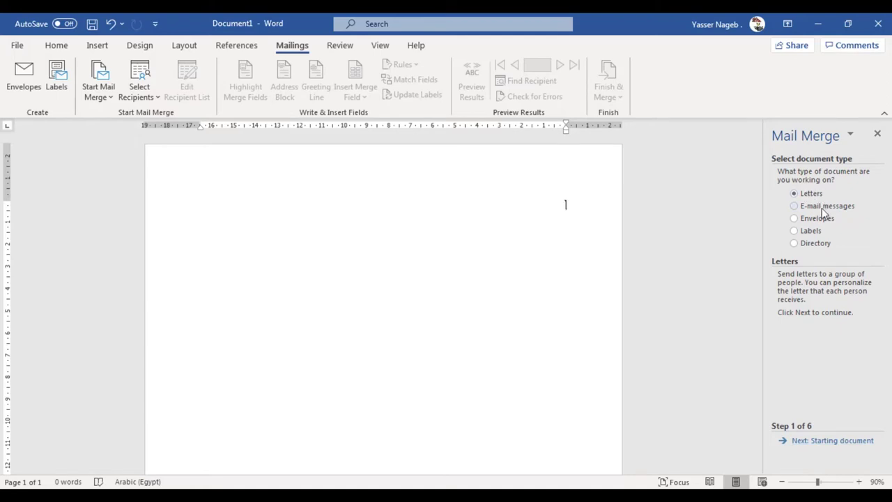
left_click(816, 442)
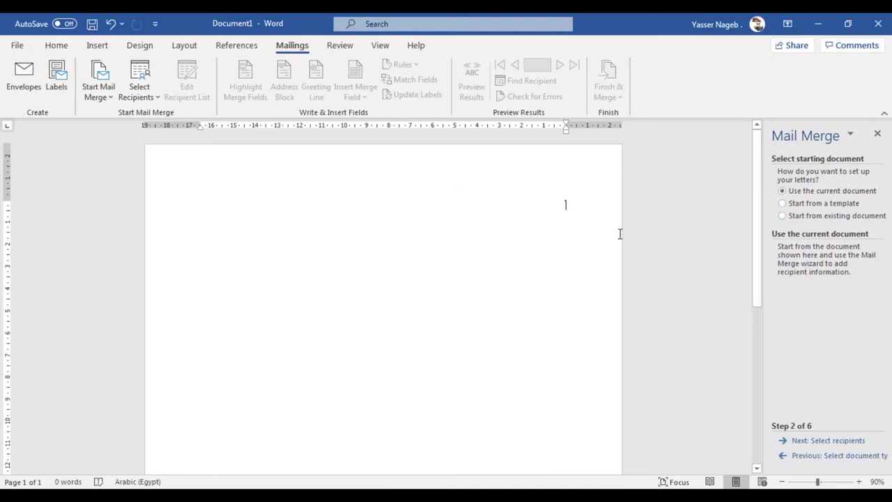
left_click(851, 443)
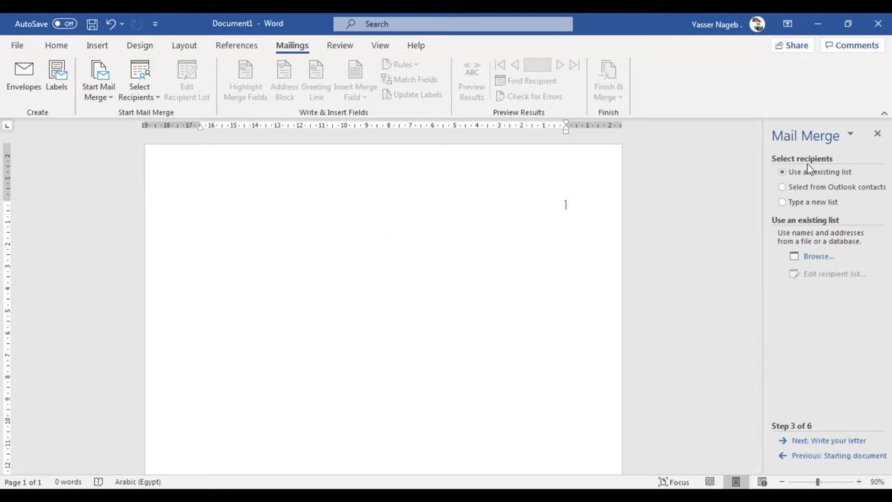
Use درجات الطلاب.xlsx from the Mail Merge folder as the recipient list, sheet ورقة1
left_click(814, 257)
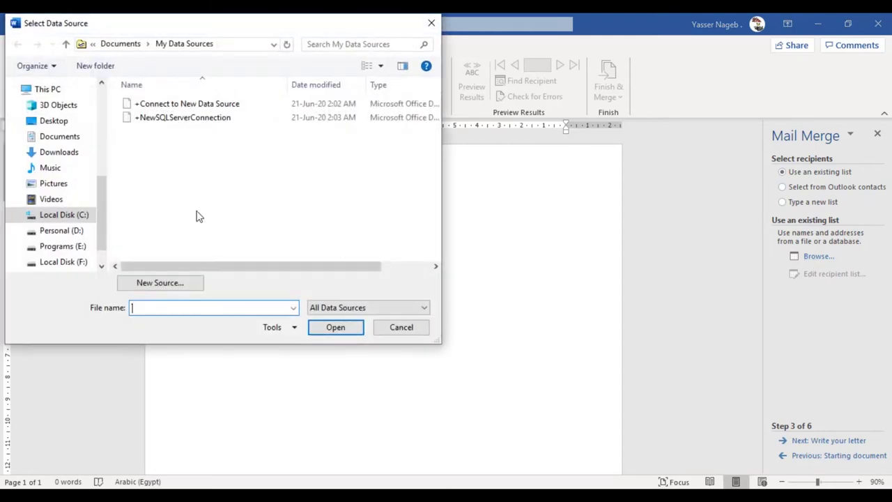
scroll(49, 153, "up", 2)
scroll(49, 148, "up", 3)
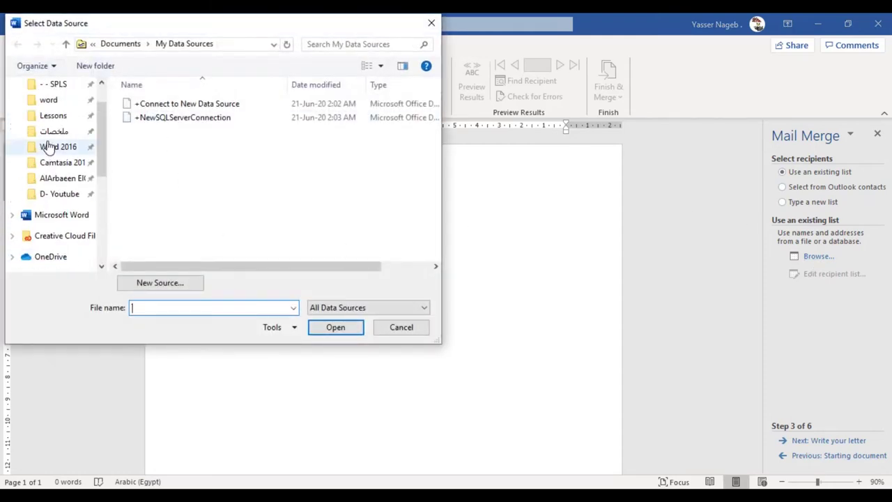
left_click(49, 100)
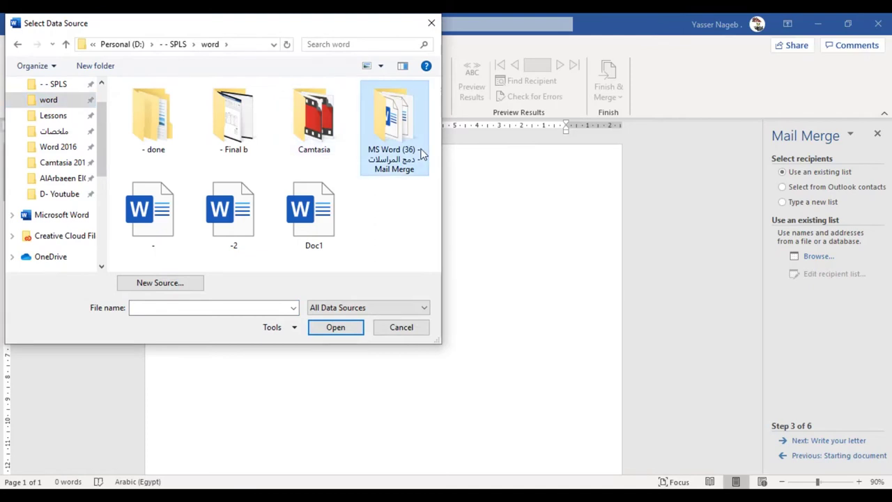
double_click(394, 129)
double_click(153, 102)
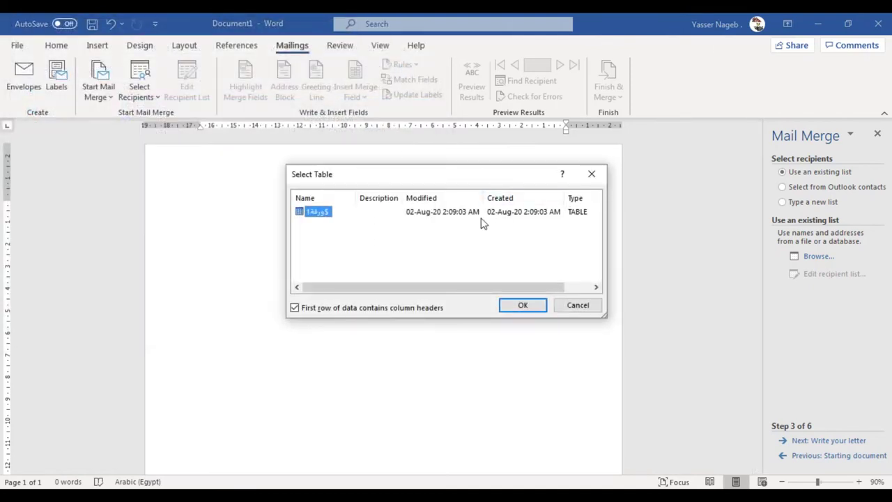
left_click(523, 307)
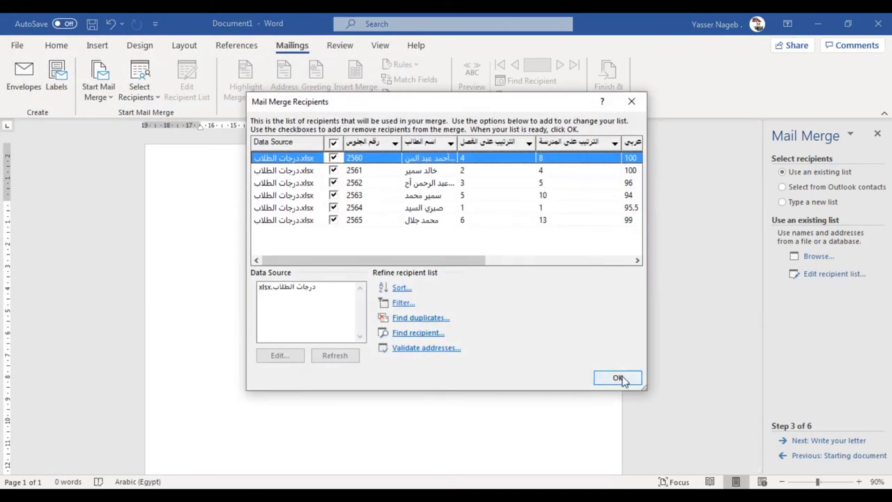
Review the six student recipients, keeping all of them ticked, and confirm the list
mouse_move(421, 259)
left_mouse_down()
mouse_move(457, 262)
mouse_move(370, 271)
left_mouse_up()
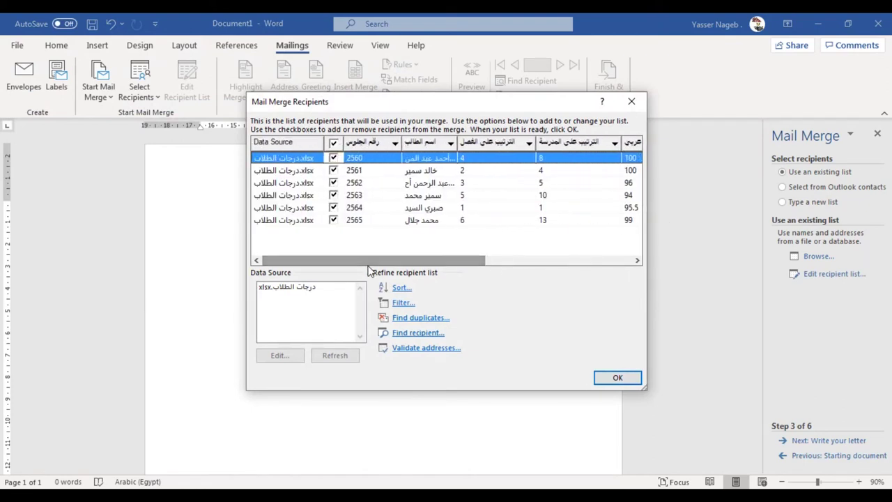
left_click(333, 184)
left_click(333, 183)
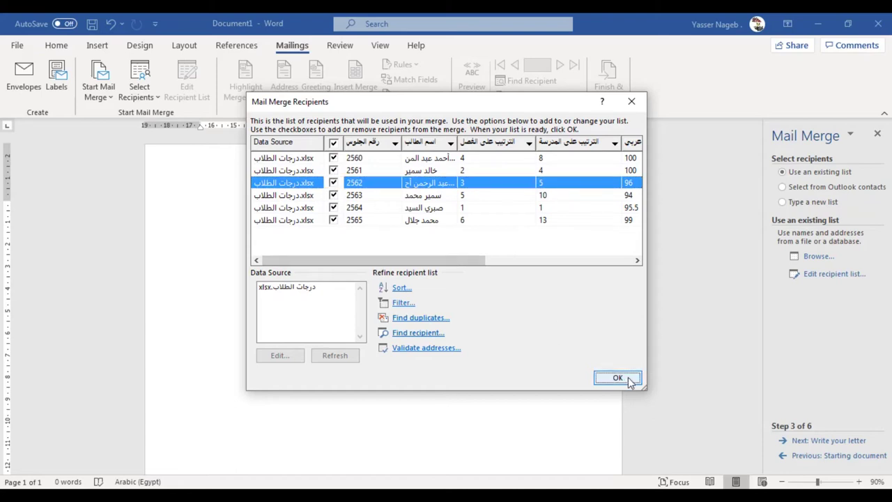
left_click(618, 378)
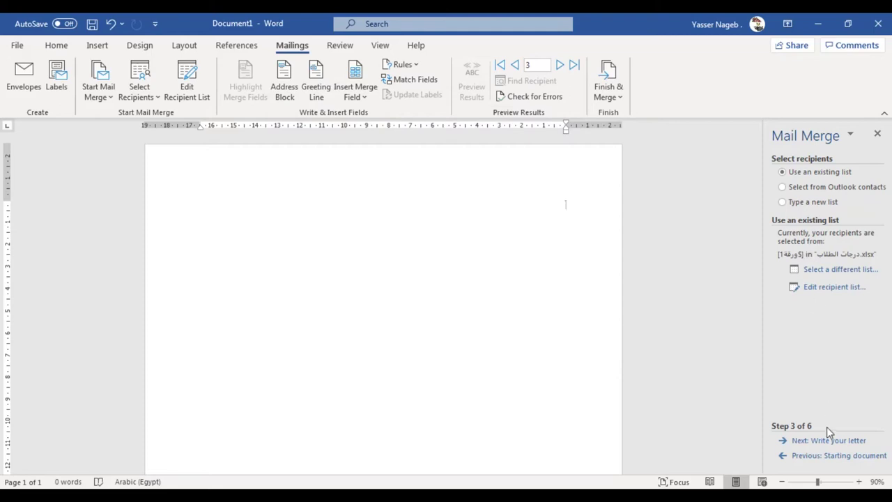
Advance the wizard past writing and previewing letters, then close the Mail Merge pane
left_click(808, 442)
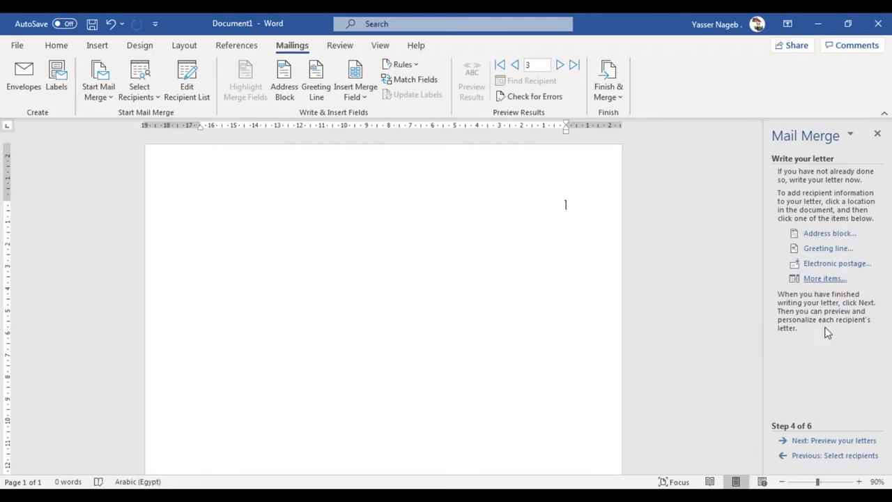
left_click(833, 441)
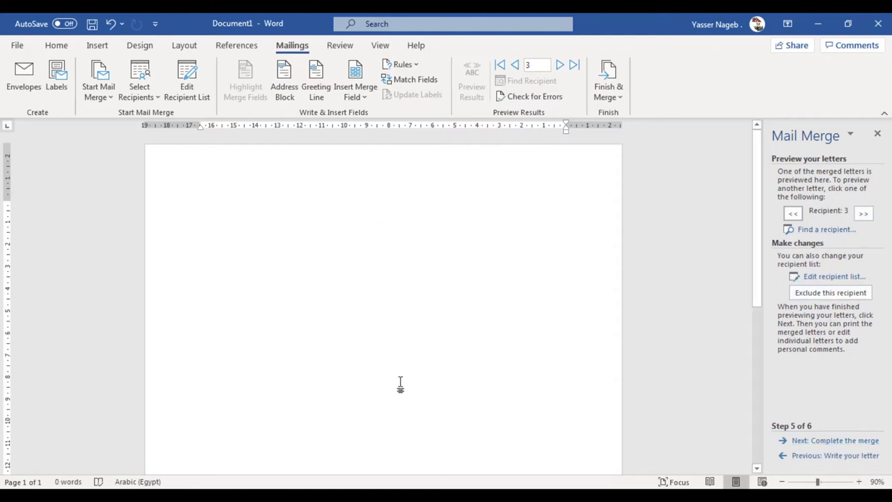
left_click(880, 136)
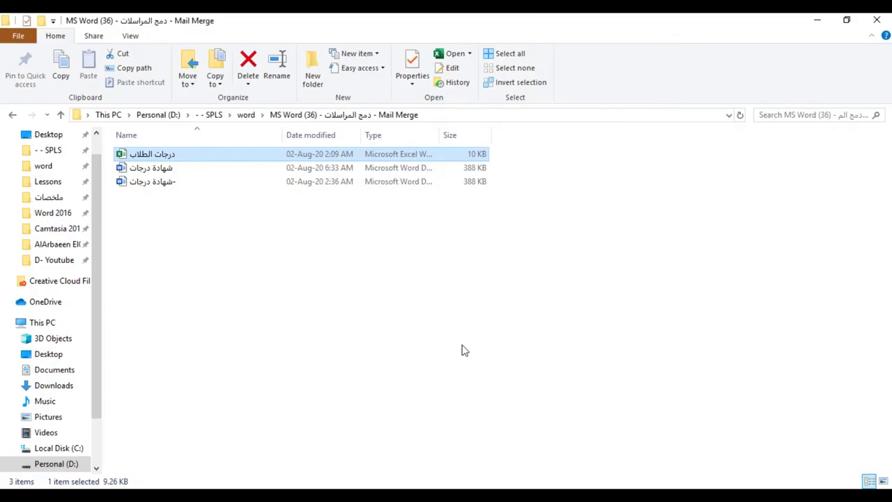
In شهادة درجات, attach the درجات الطلاب workbook's student sheet as an existing recipient list
key("alt+Tab")
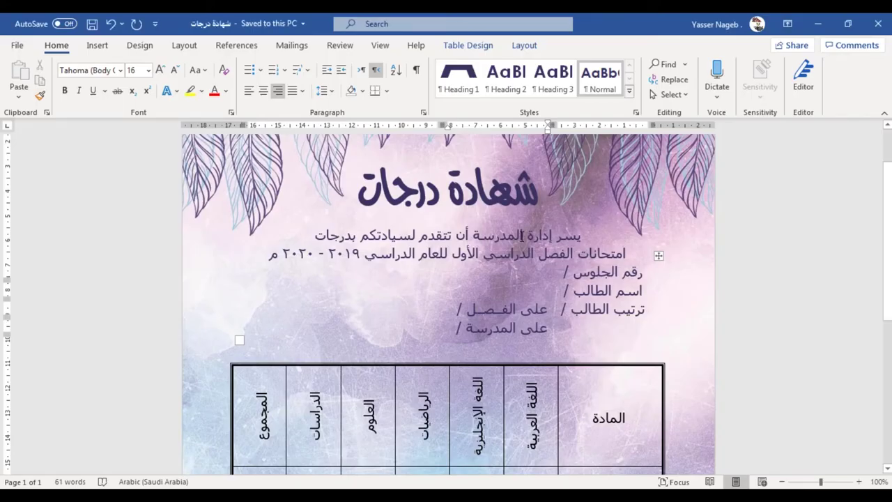
left_click(511, 298)
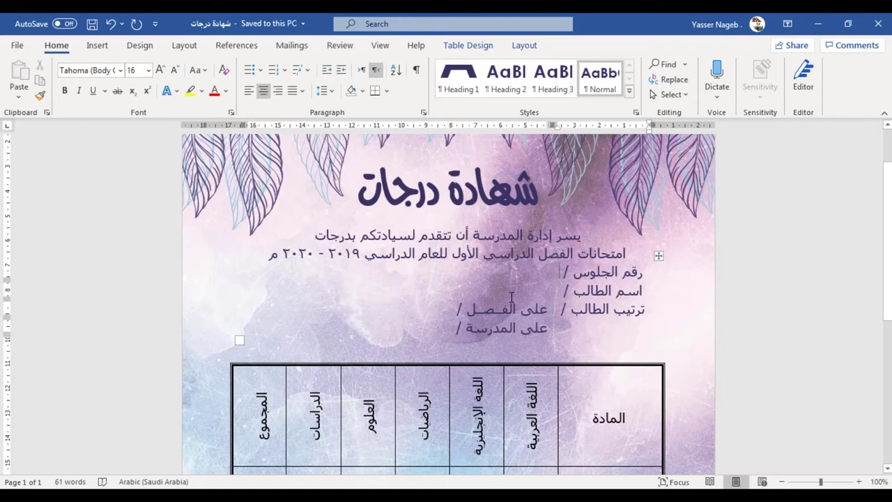
left_click(292, 45)
left_click(141, 91)
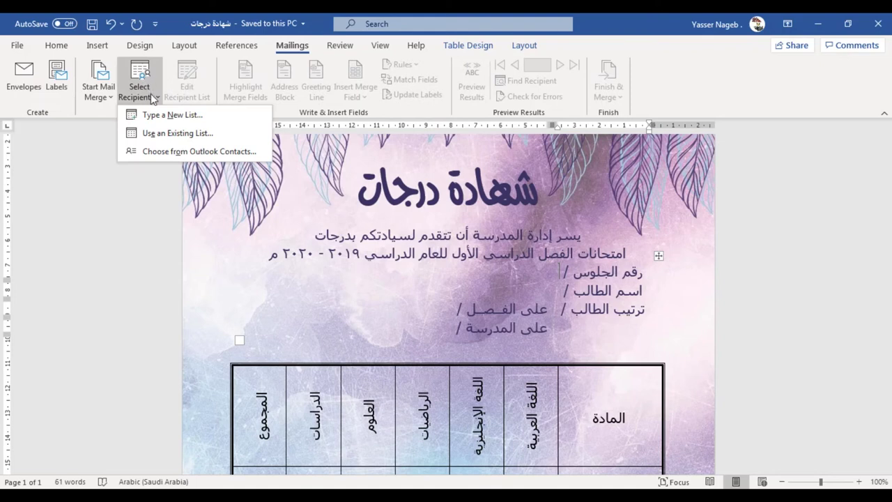
left_click(161, 136)
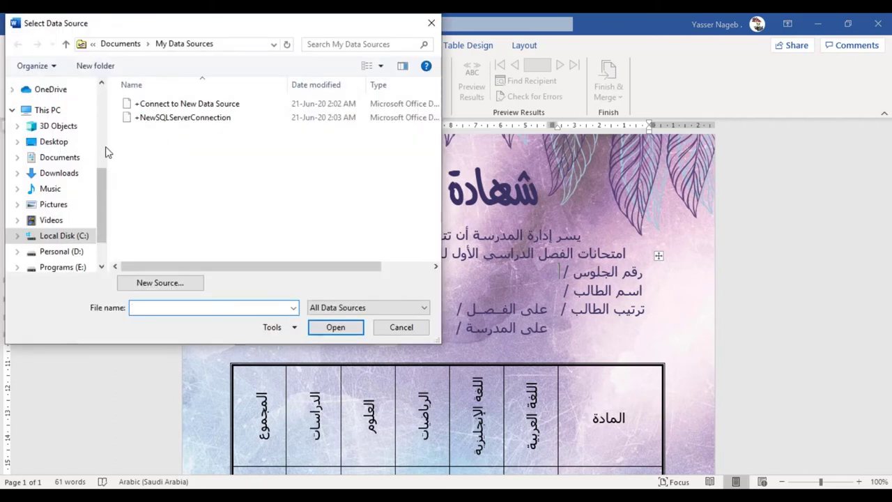
scroll(62, 167, "up", 5)
left_click(59, 100)
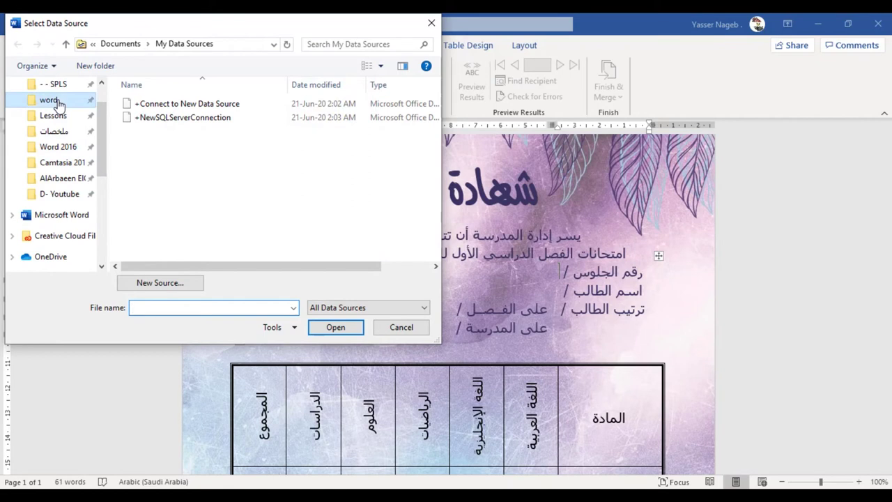
double_click(368, 134)
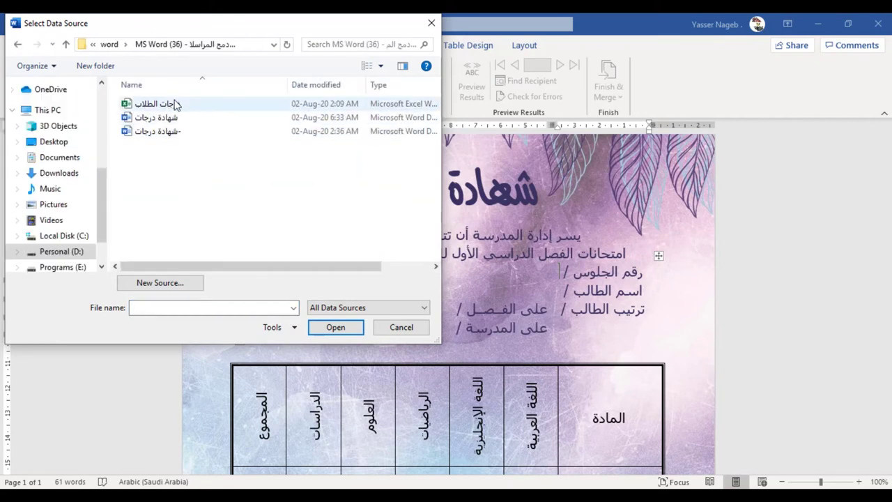
double_click(175, 104)
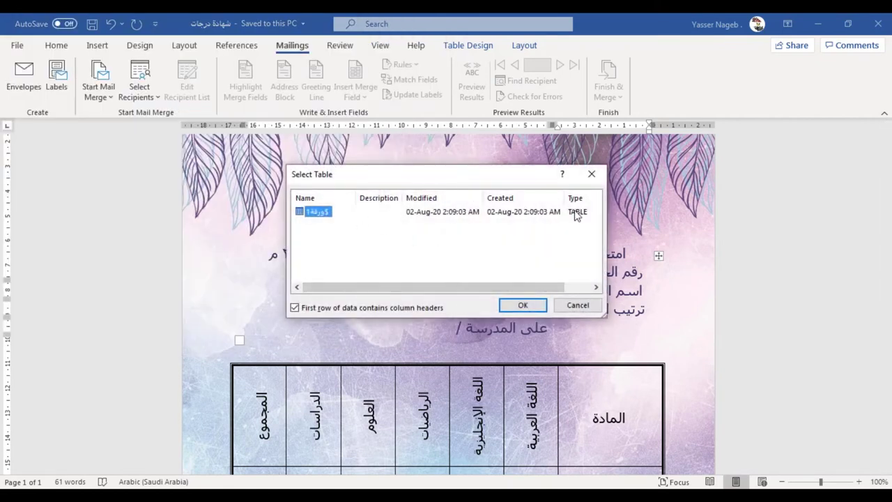
left_click(532, 307)
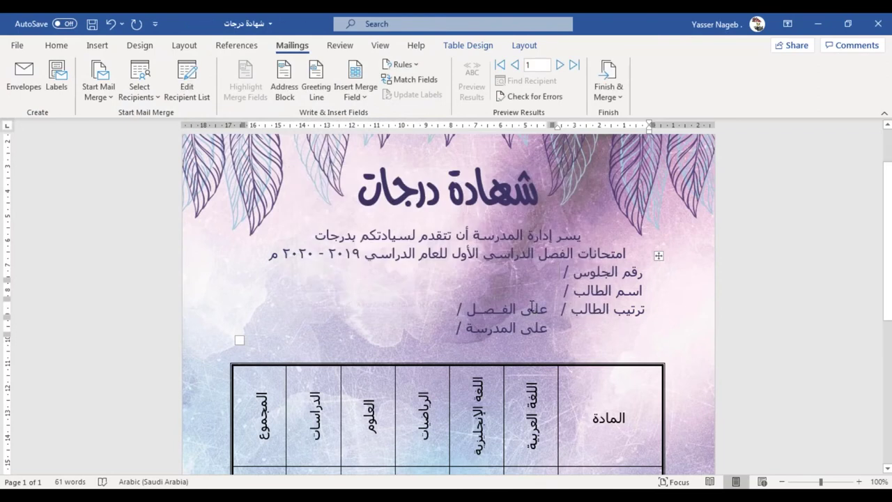
Review the six students in Edit Recipient List, then open the other certificate copy from File Explorer
left_click(200, 103)
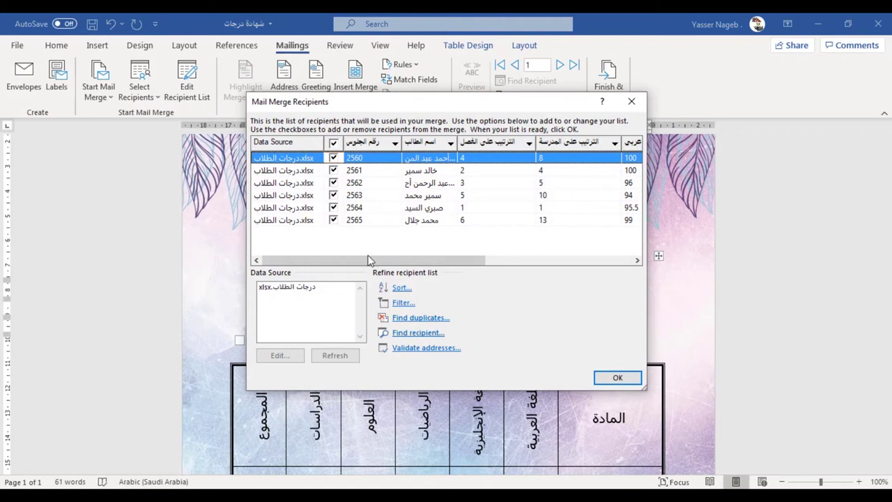
mouse_move(374, 259)
left_mouse_down()
mouse_move(486, 264)
mouse_move(308, 271)
left_mouse_up()
left_click(632, 102)
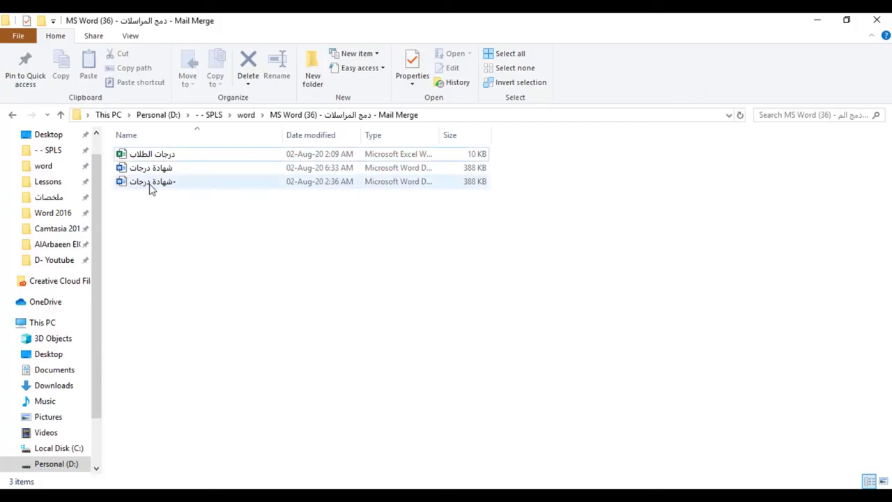
double_click(149, 182)
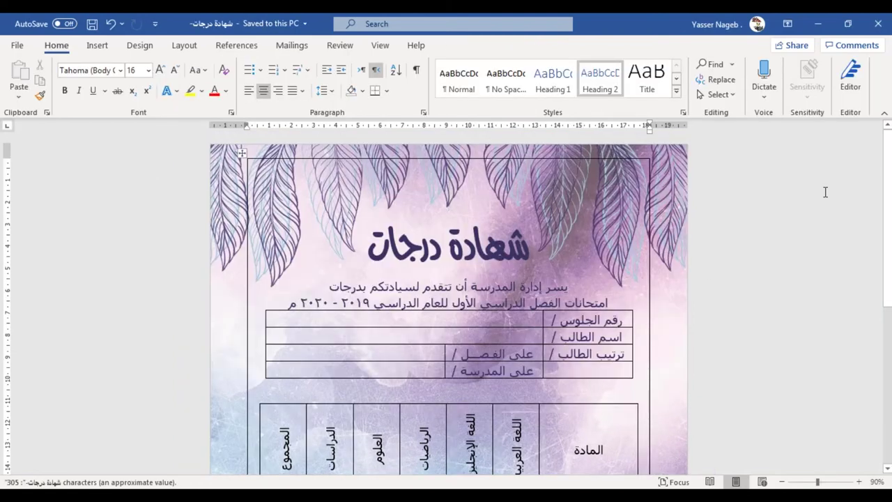
Select the رقم الجلوس line and compare it against the reference copy's bordered details table
scroll(450, 174, "down", 1)
scroll(456, 196, "down", 3)
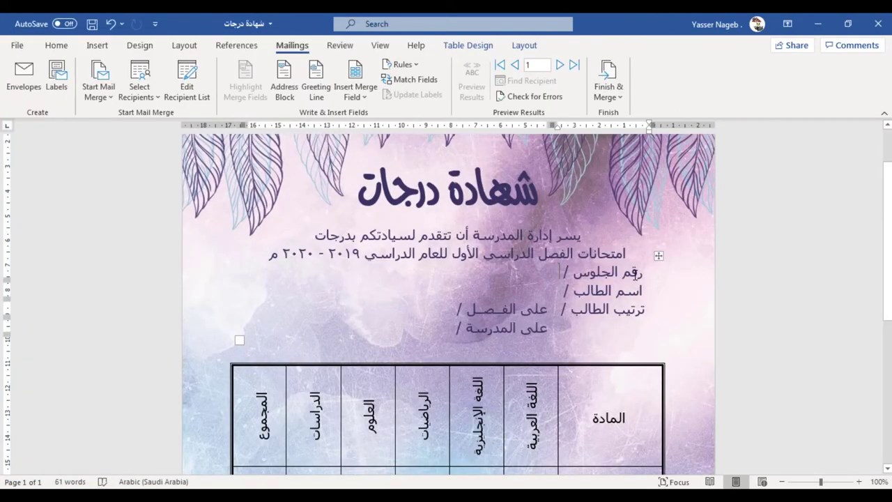
left_click_drag(636, 275, 524, 275)
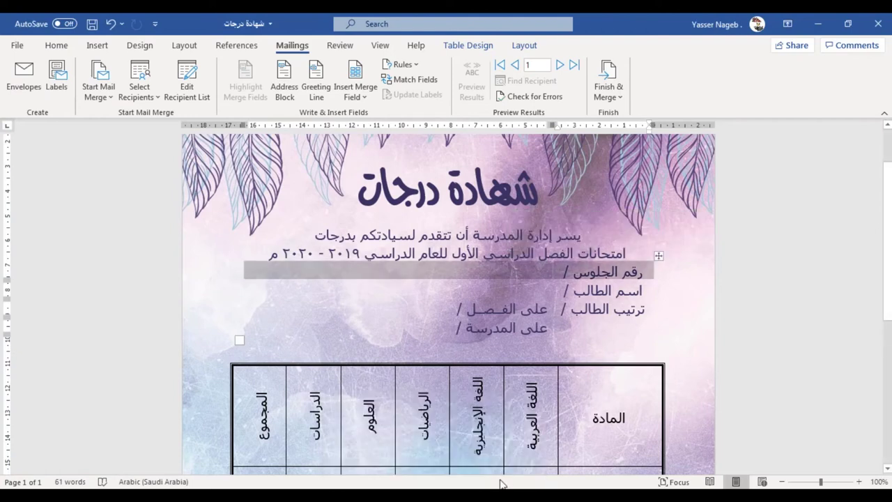
left_click(508, 439)
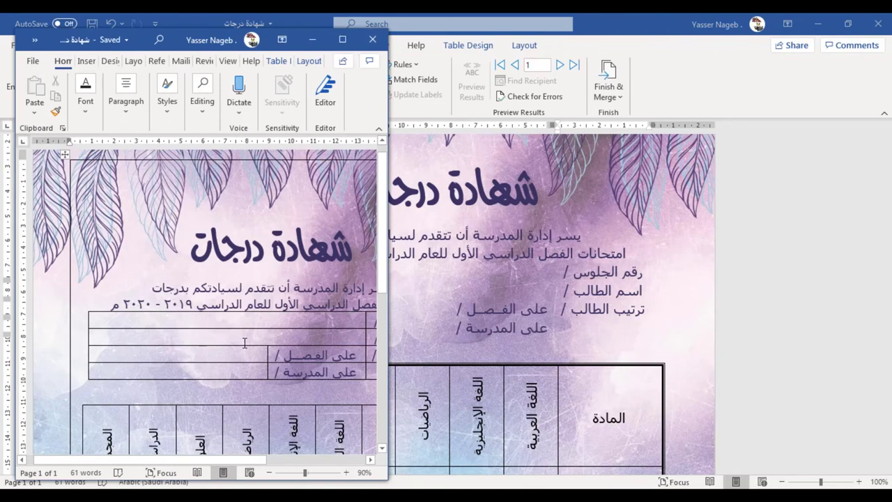
scroll(250, 410, "down", 1)
left_click_drag(243, 459, 281, 459)
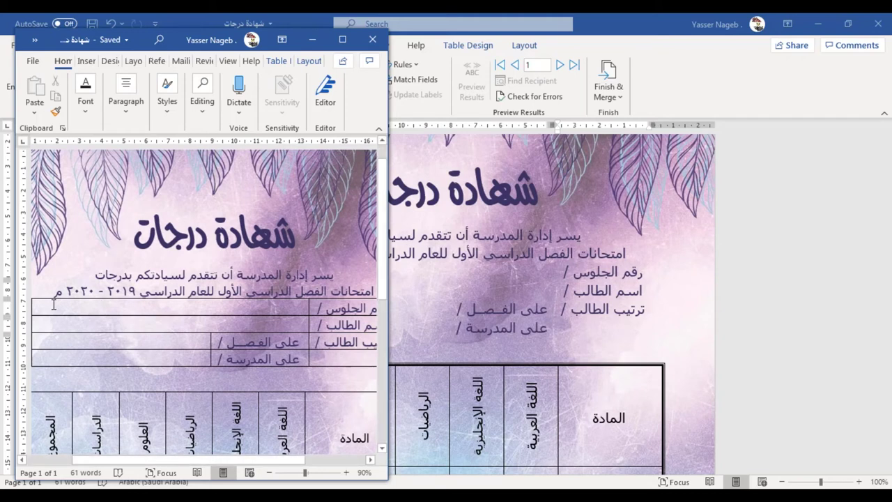
Close the reference copy and insert the رقم_الجلوس and اسم_الطالب fields after the seat and name labels
left_click(372, 39)
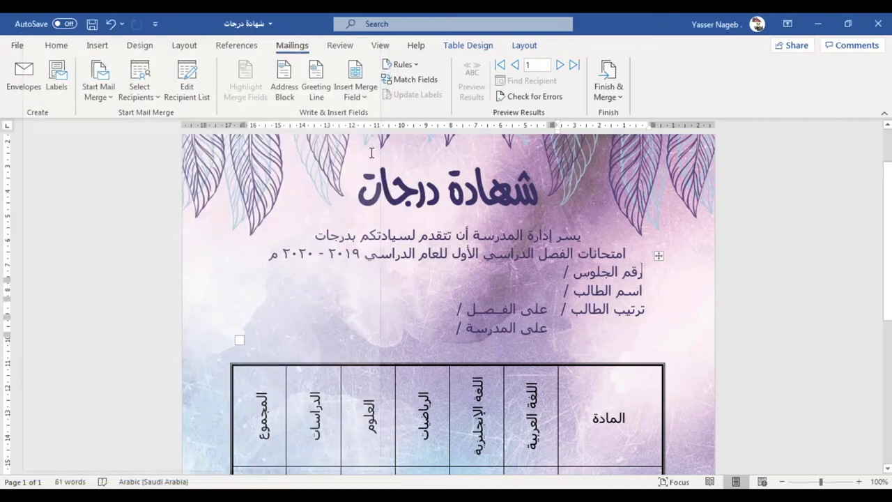
left_click(539, 275)
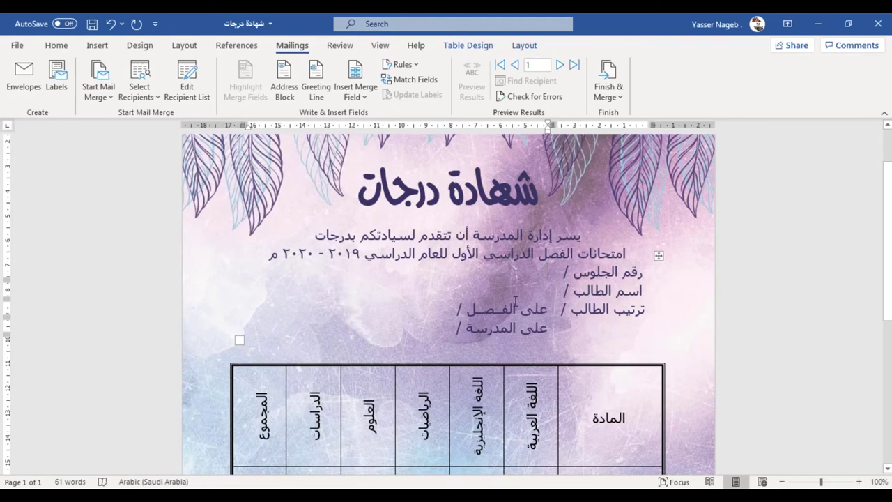
left_click(362, 98)
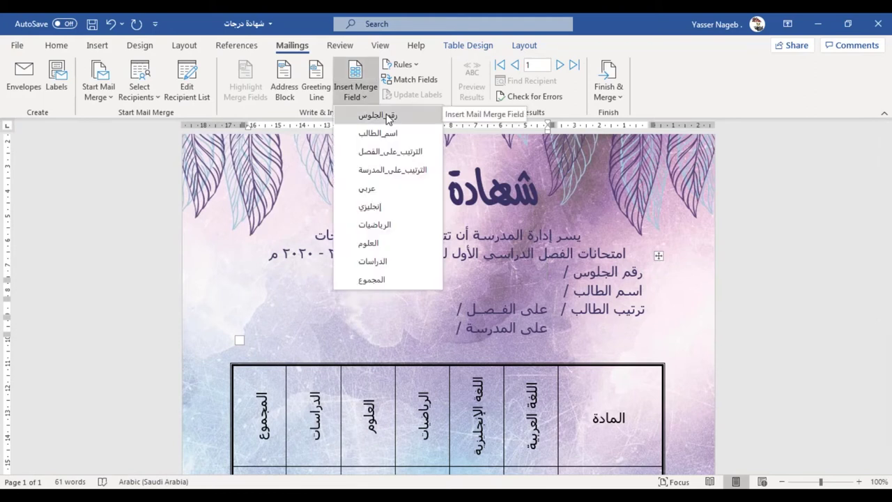
left_click(411, 118)
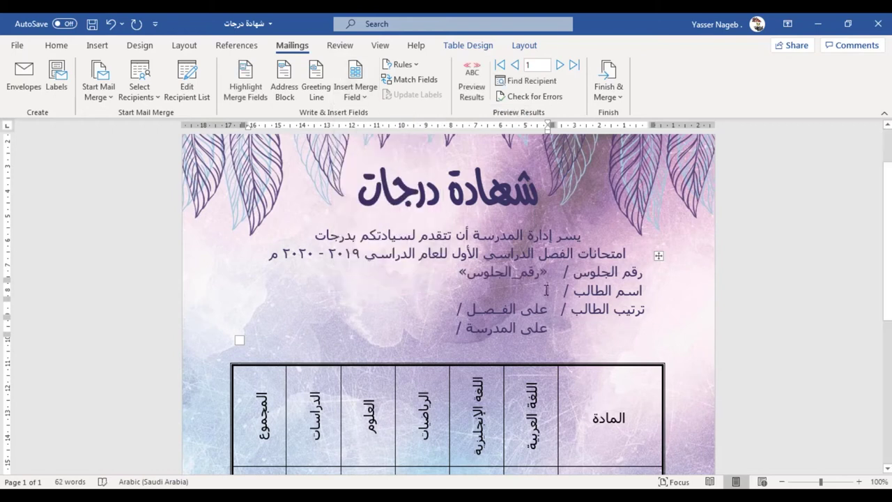
left_click(356, 97)
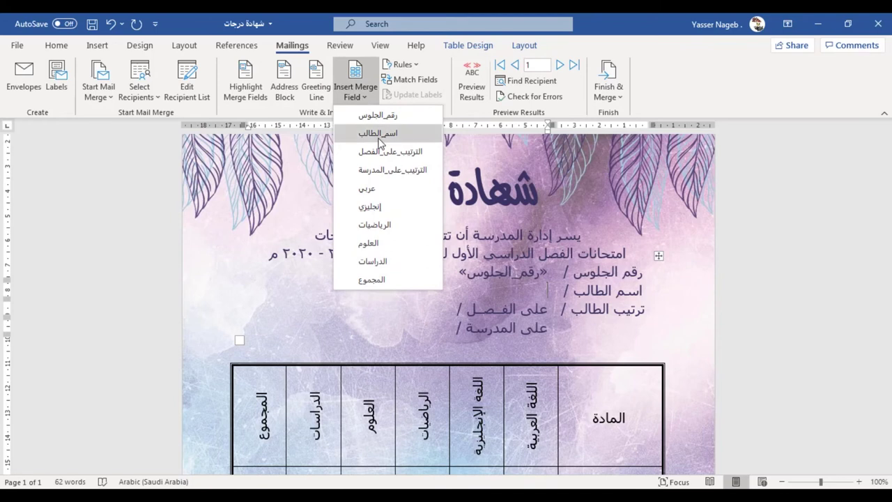
left_click(368, 131)
Insert the الترتيب_على_الفصل and الترتيب_على_المدرسة fields on the class and school rank lines
left_click(431, 307)
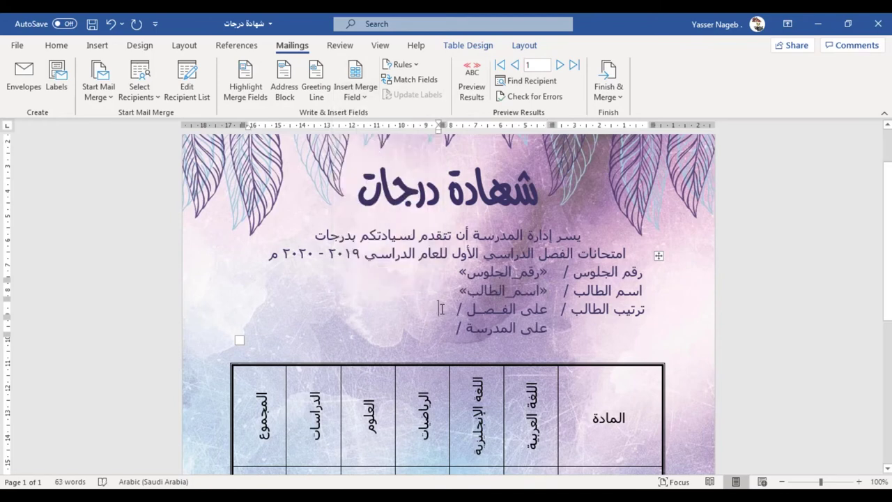
left_click(356, 94)
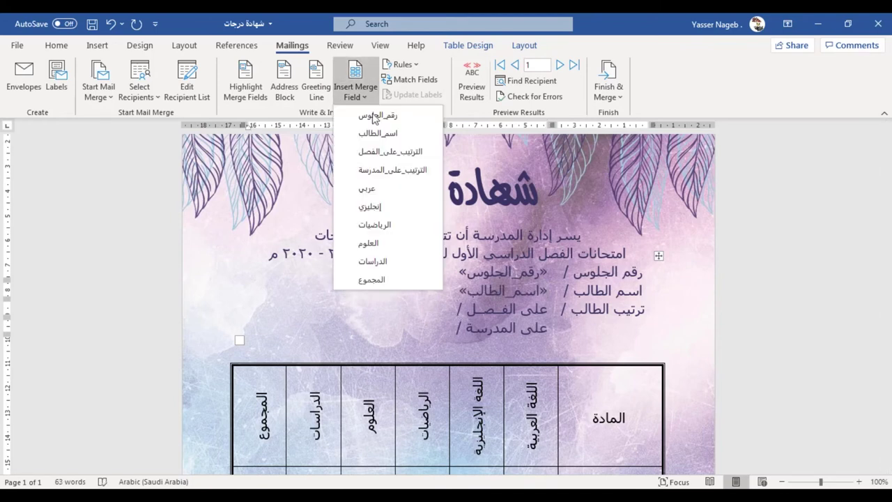
left_click(389, 150)
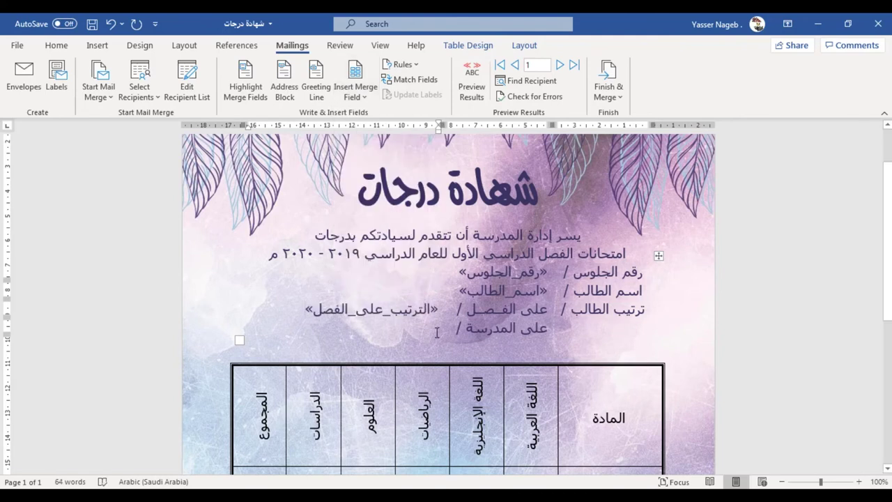
left_click(355, 91)
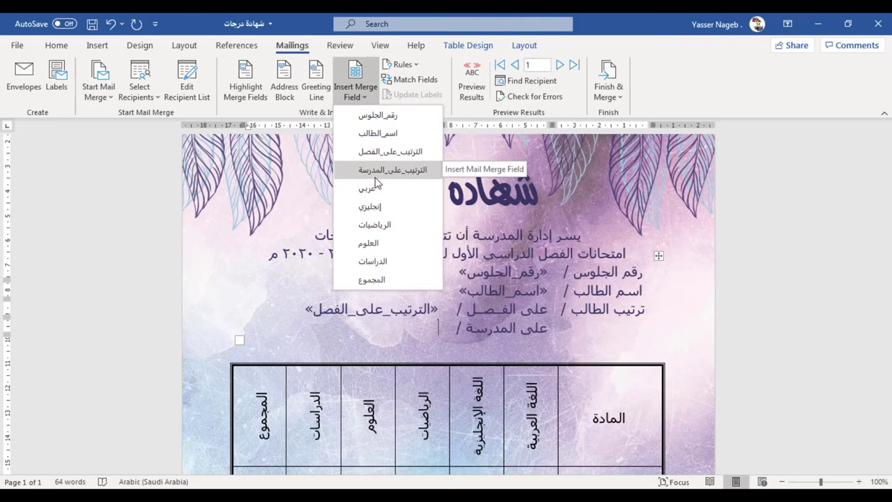
left_click(380, 169)
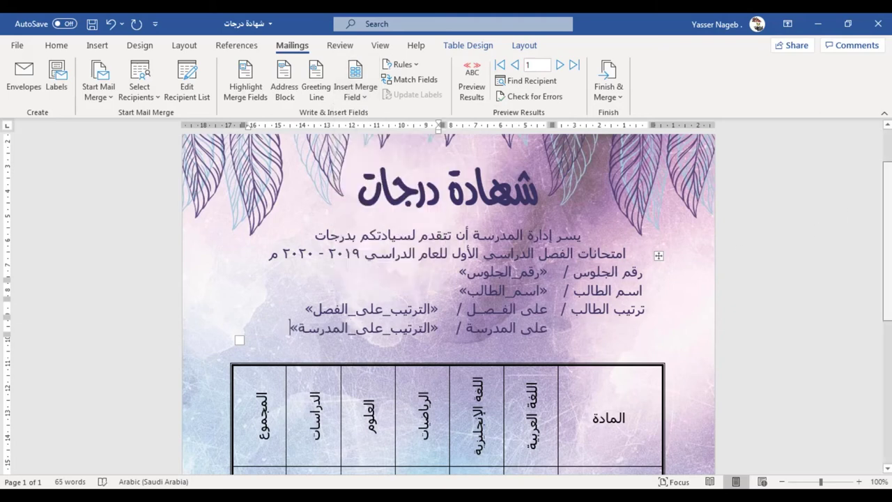
scroll(889, 283, "down", 5)
Insert the عربي, إنجليزي and الرياضيات merge fields into the Arabic, English and math grade cells
scroll(889, 282, "down", 3)
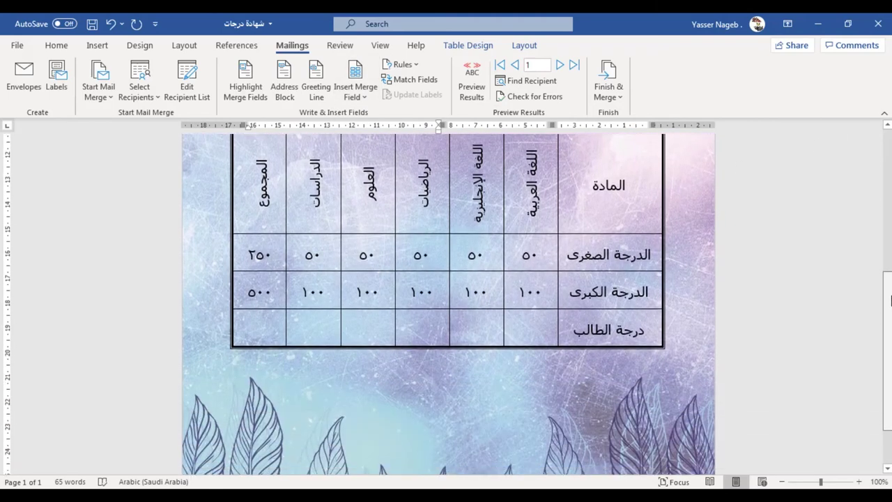
left_click(543, 330)
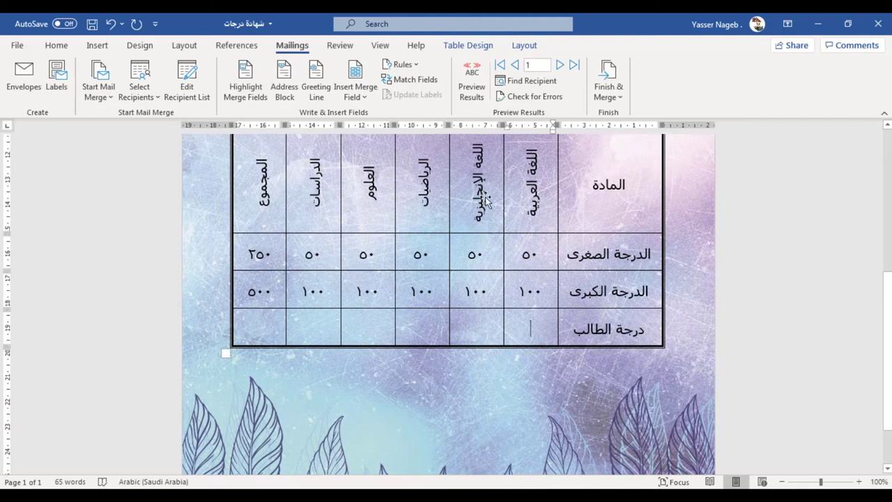
left_click(364, 94)
left_click(367, 188)
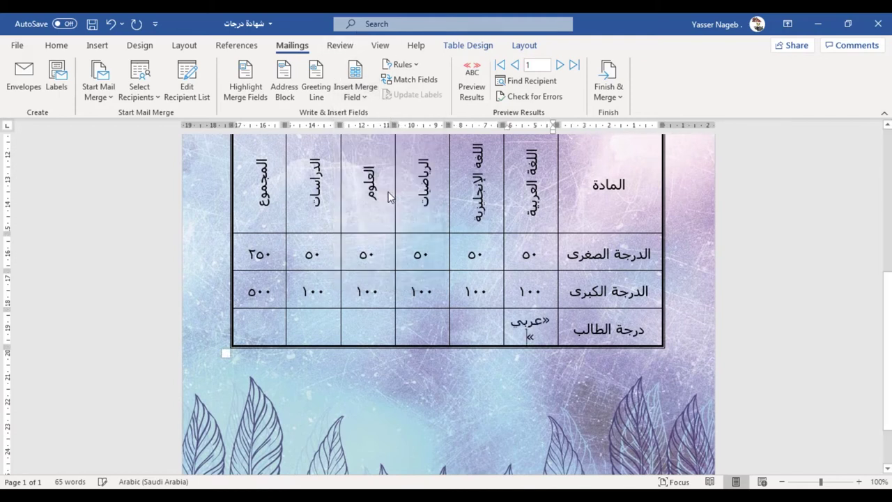
left_click(480, 332)
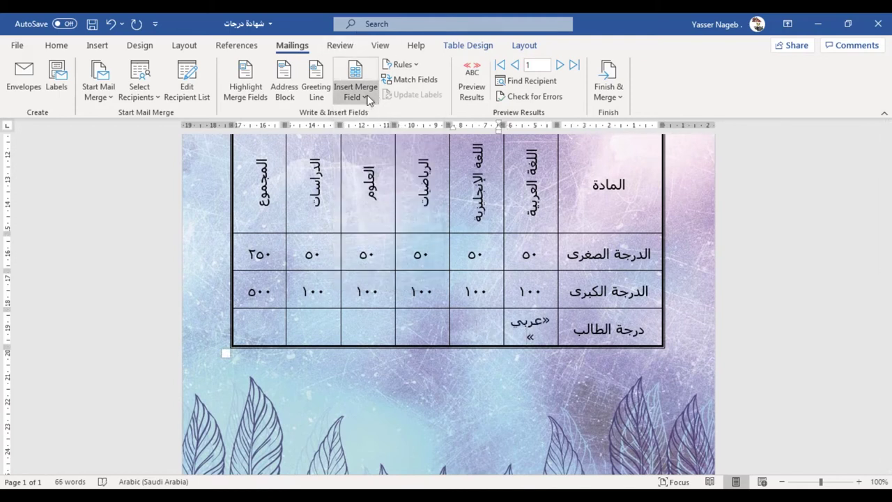
left_click(357, 94)
left_click(385, 209)
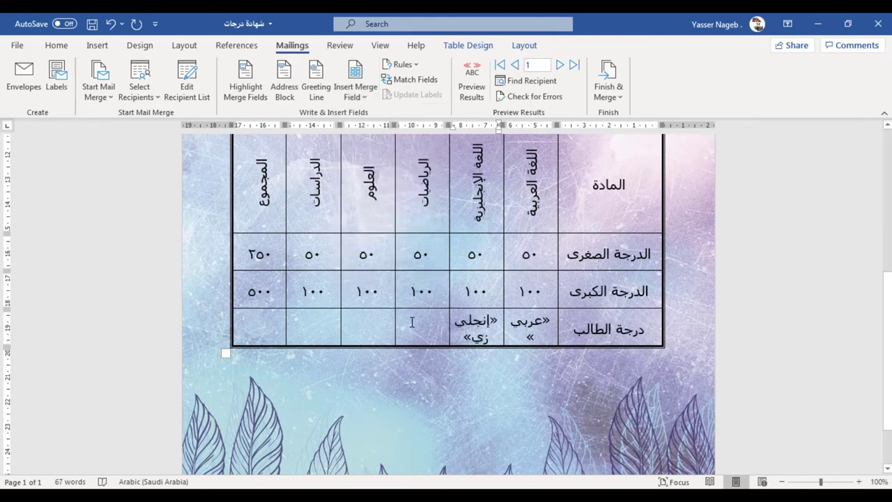
left_click(361, 96)
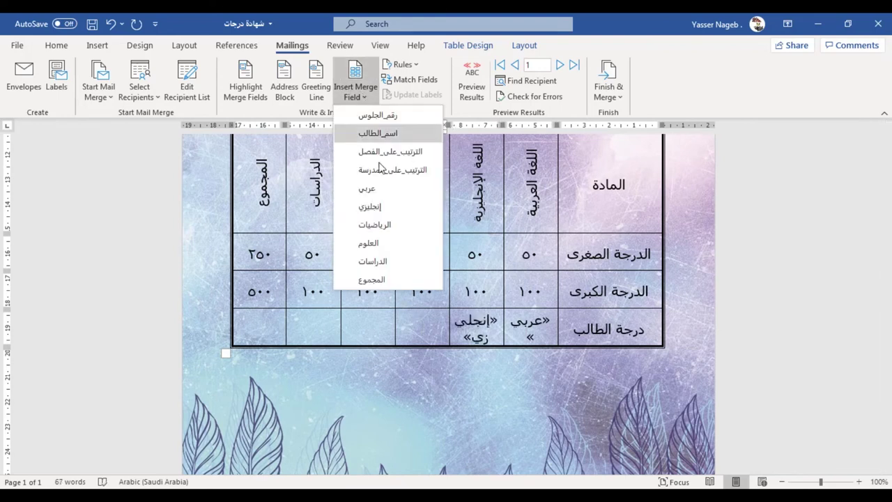
left_click(383, 223)
Insert the العلوم, الدراسات and المجموع merge fields into the science, social studies and total cells
left_click(374, 329)
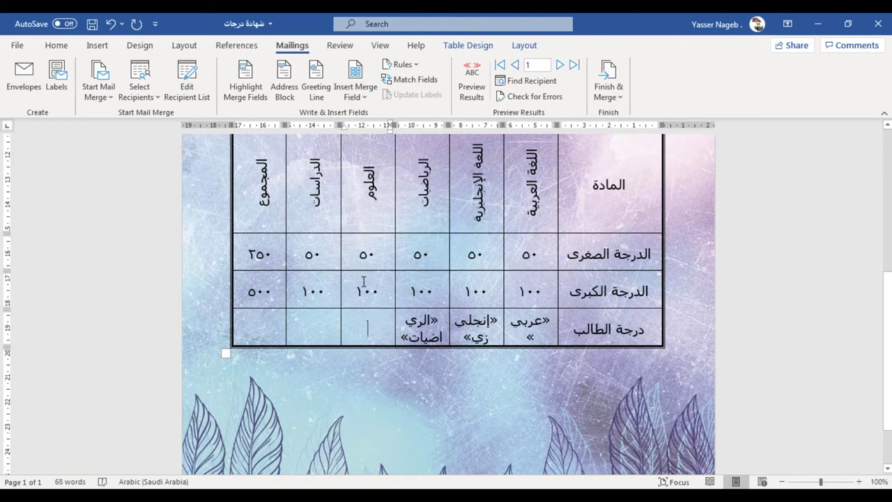
left_click(372, 101)
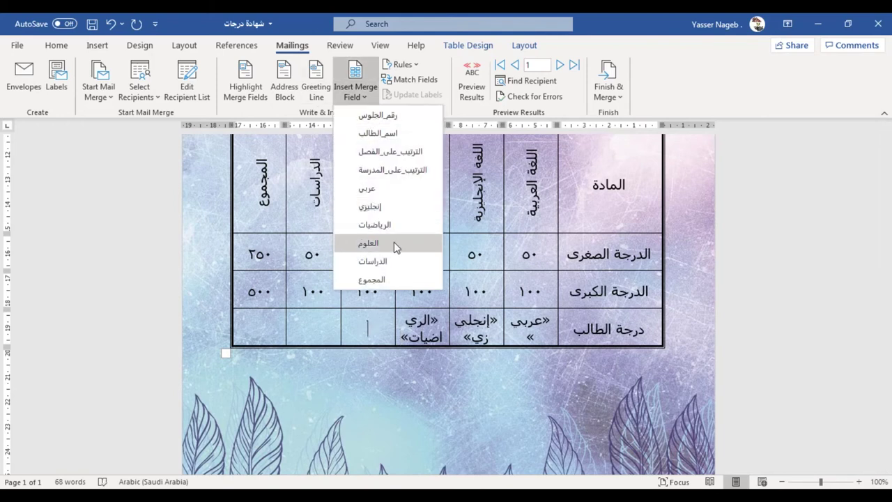
left_click(394, 241)
left_click(324, 324)
left_click(357, 96)
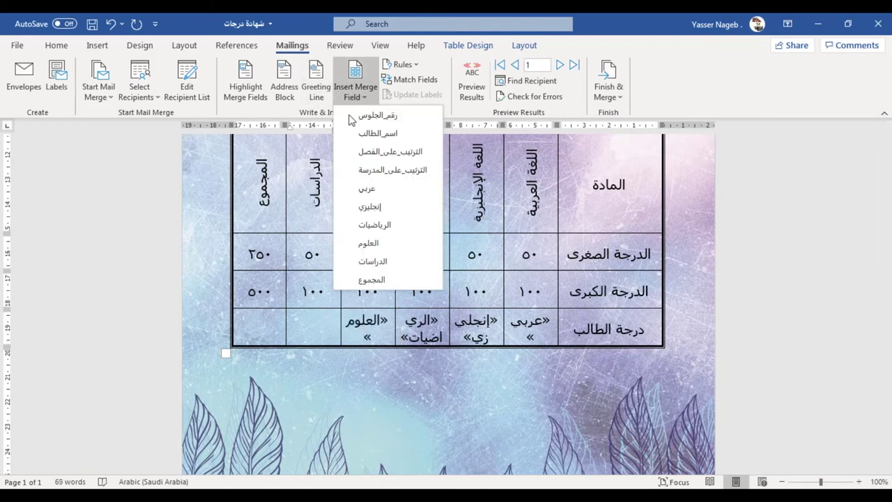
left_click(382, 267)
left_click(270, 327)
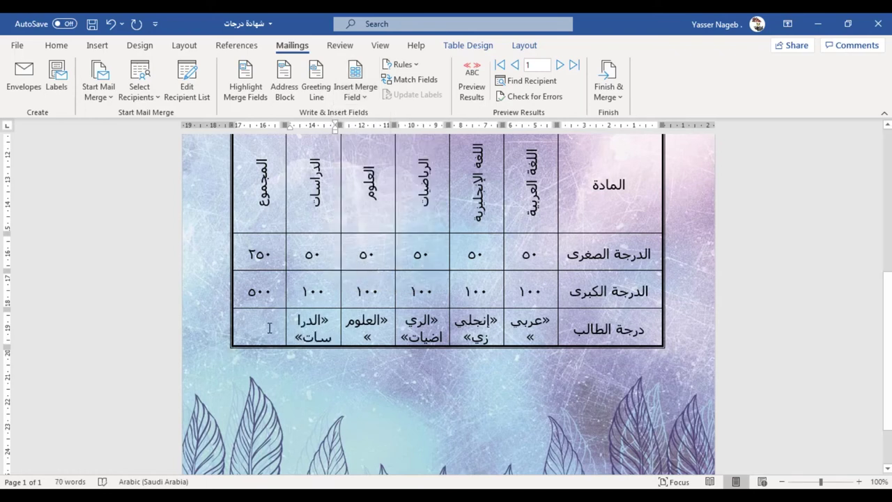
left_click(354, 94)
left_click(387, 278)
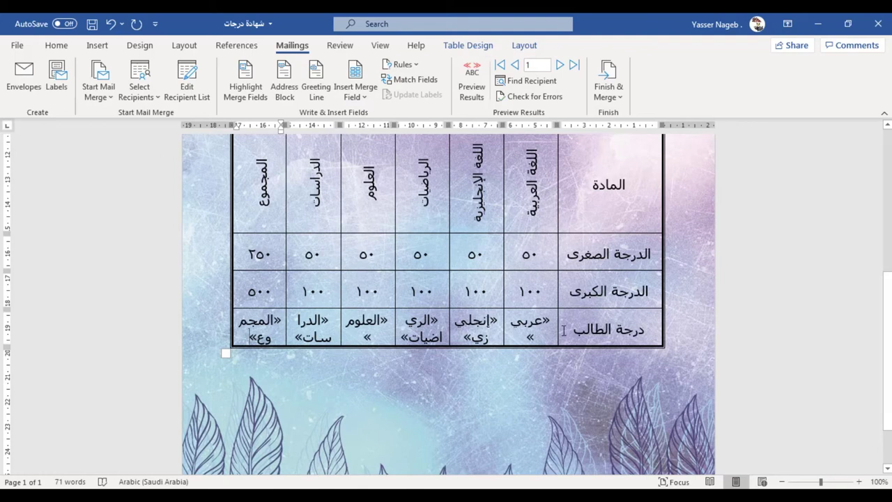
scroll(563, 330, "up", 2)
scroll(337, 367, "up", 4)
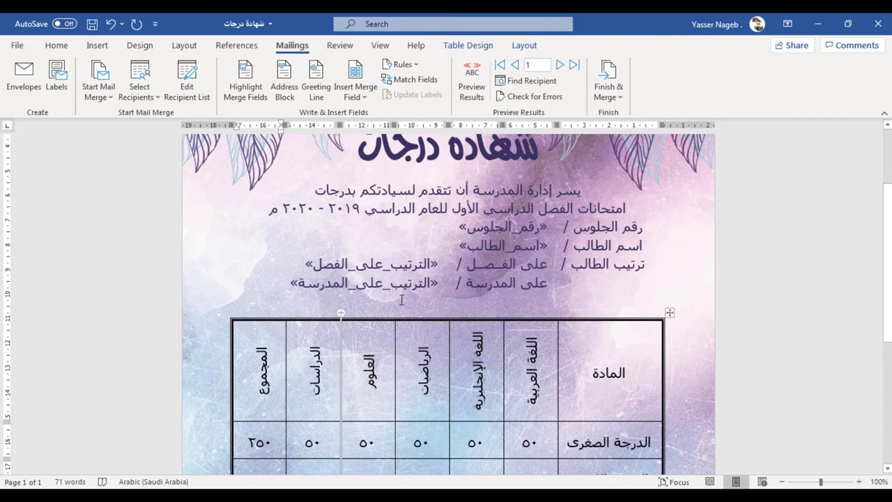
scroll(250, 342, "down", 1)
scroll(249, 342, "down", 4)
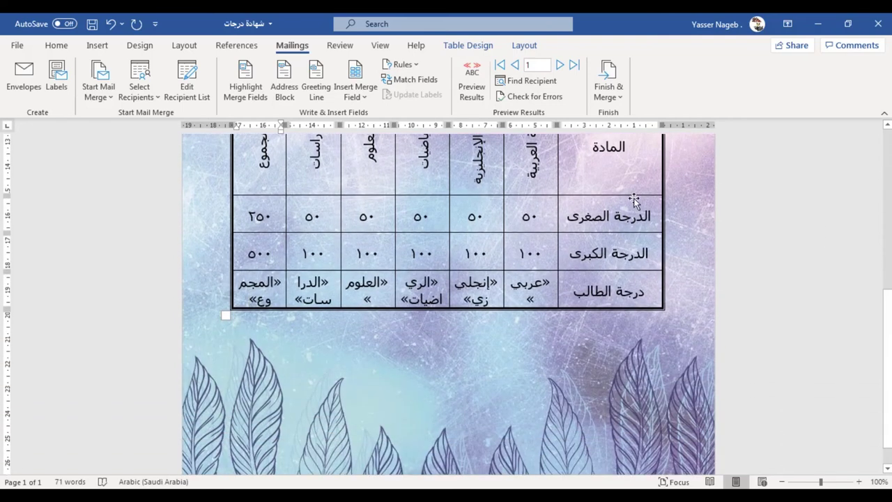
left_click(472, 82)
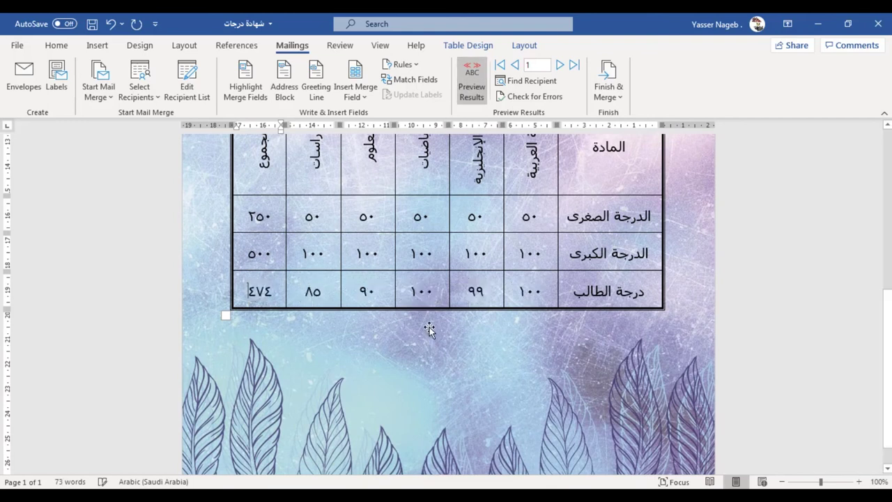
scroll(434, 332, "up", 3)
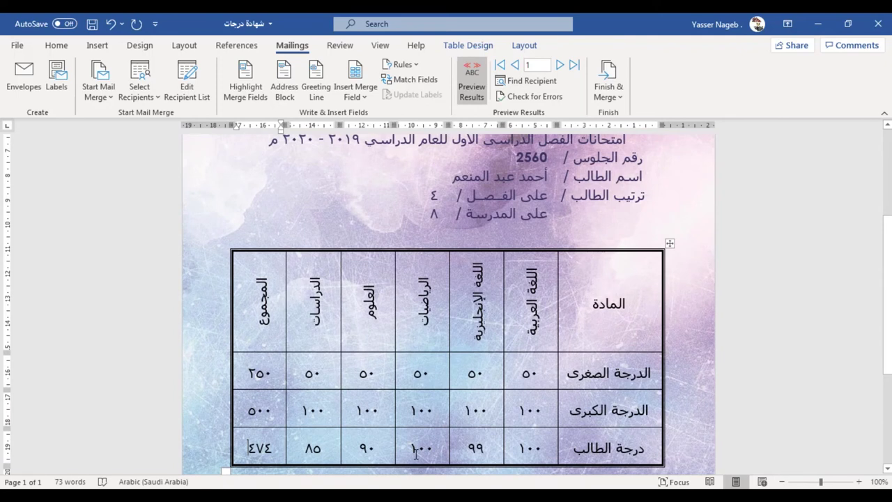
left_click(560, 65)
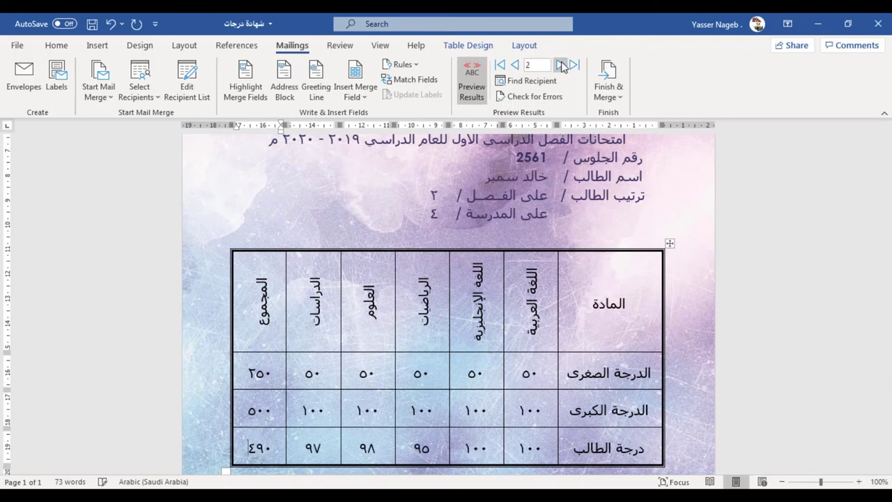
left_click(561, 64)
left_click(560, 65)
left_click(560, 65)
left_click(560, 64)
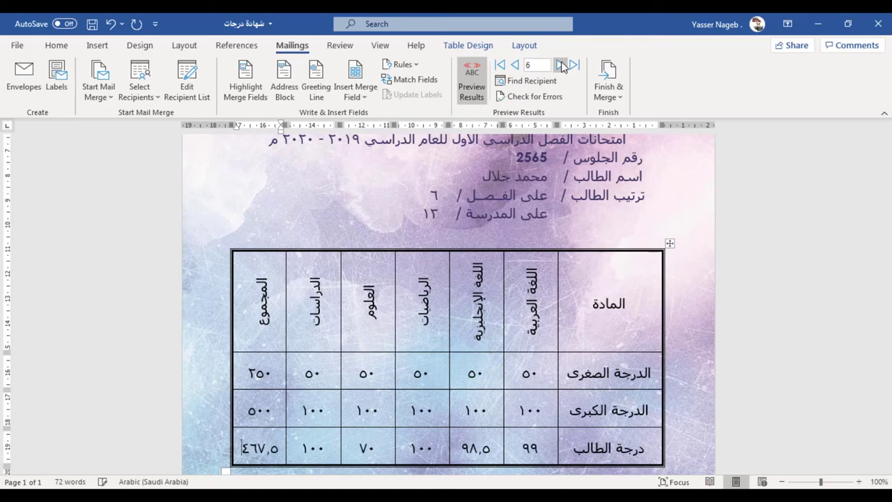
left_click(472, 82)
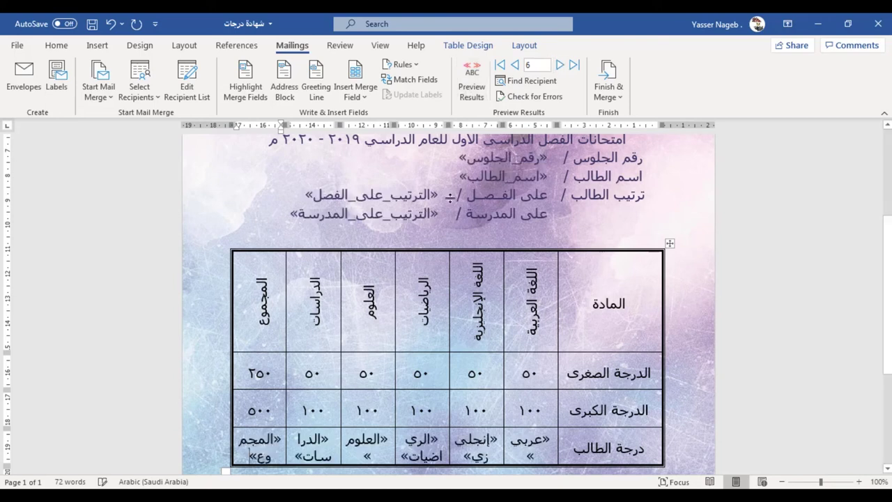
Merge all student records into a new document via Finish & Merge > Edit Individual Documents
left_click(613, 102)
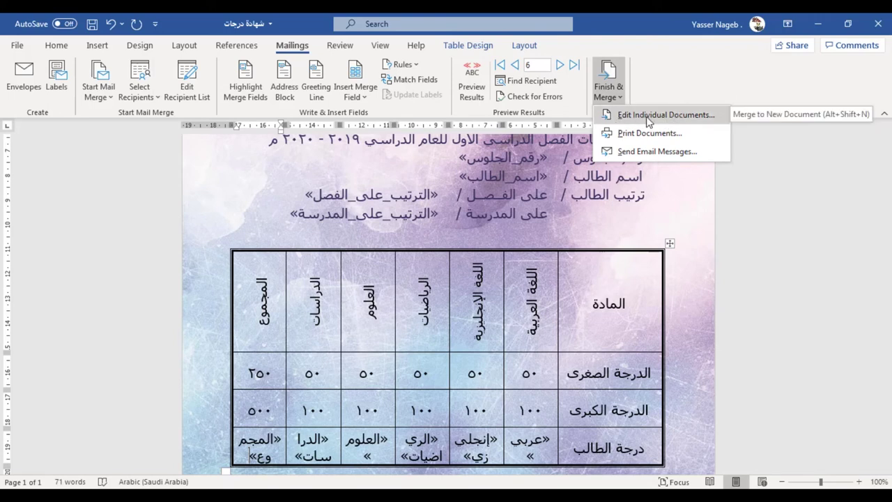
left_click(617, 117)
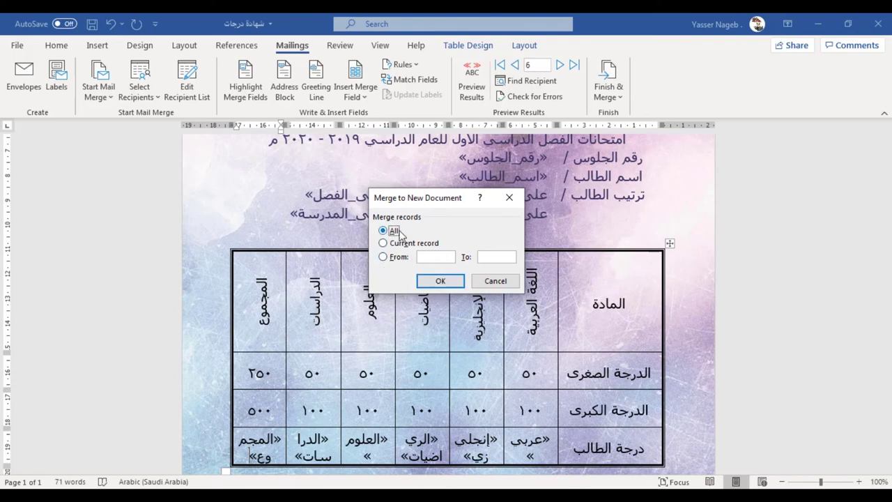
left_click(442, 281)
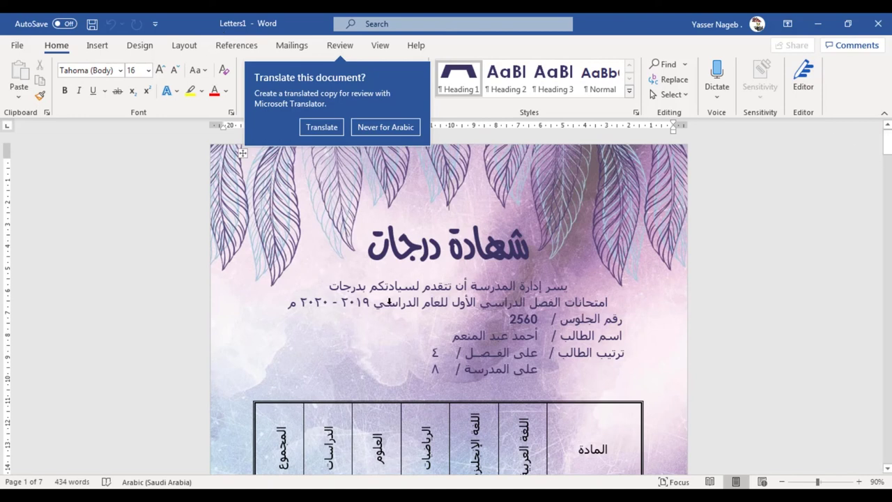
left_click_drag(887, 143, 881, 407)
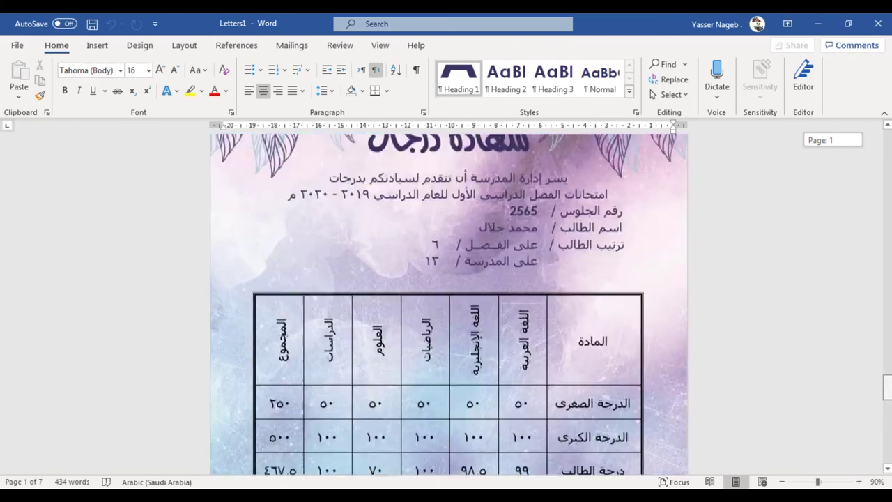
left_click_drag(880, 408, 885, 220)
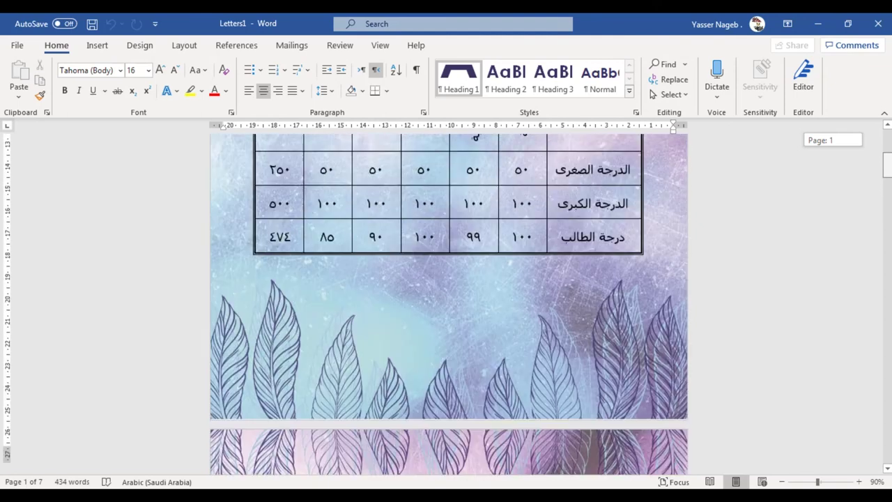
left_click_drag(885, 220, 885, 136)
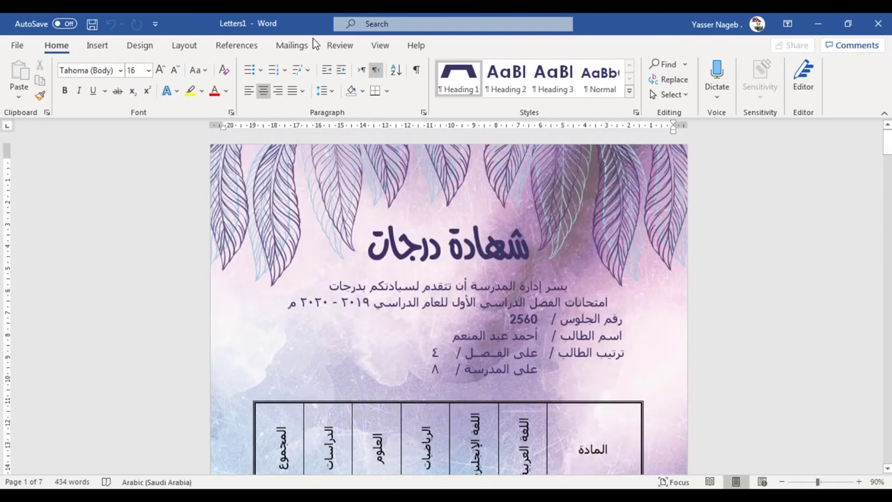
left_click(292, 45)
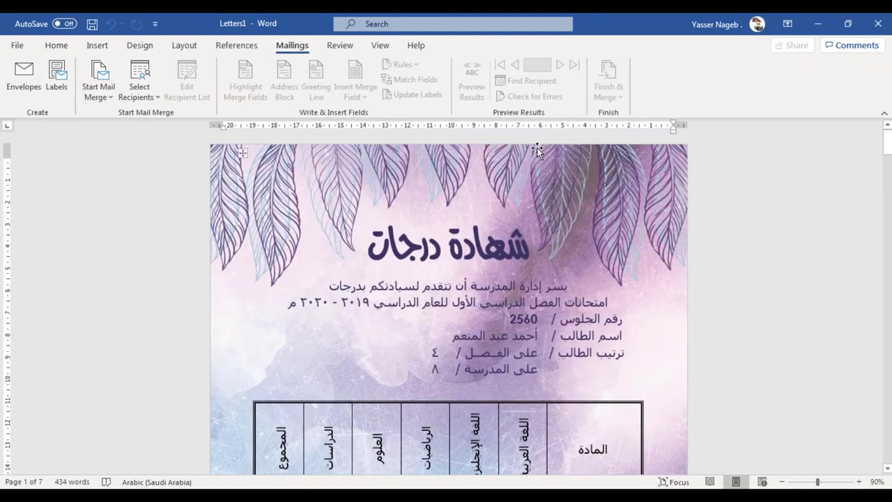
Save the merged Letters1 certificates to this PC, then close that window to return to the template
left_click(17, 45)
left_click(35, 217)
left_click(337, 322)
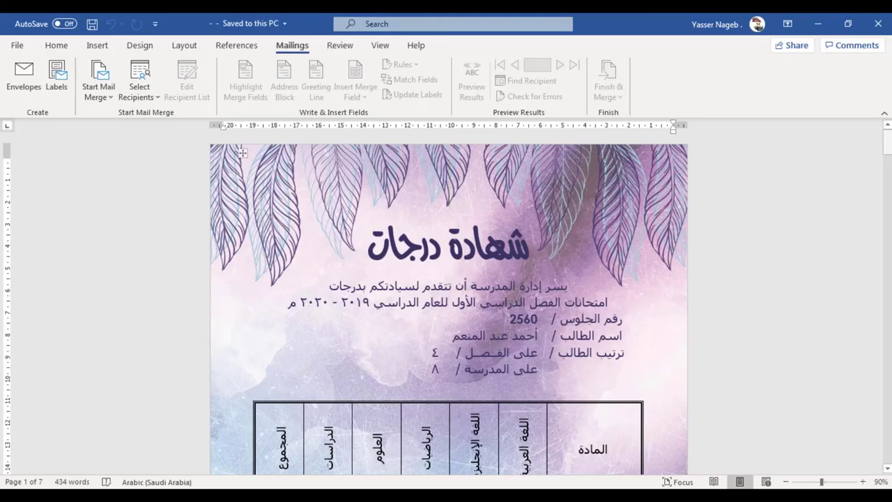
left_click(877, 23)
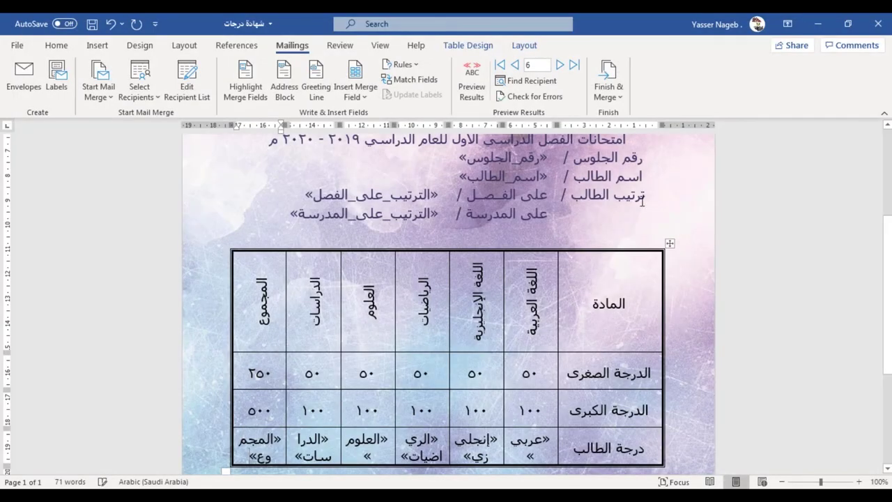